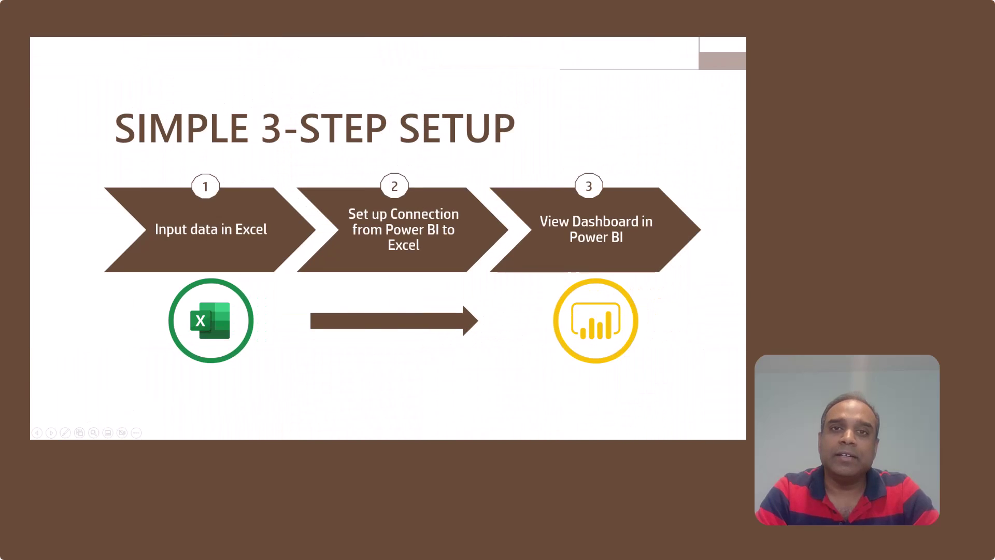
mouse_move(206, 163)
mouse_down()
mouse_move(133, 182)
mouse_move(289, 265)
mouse_move(151, 167)
mouse_up()
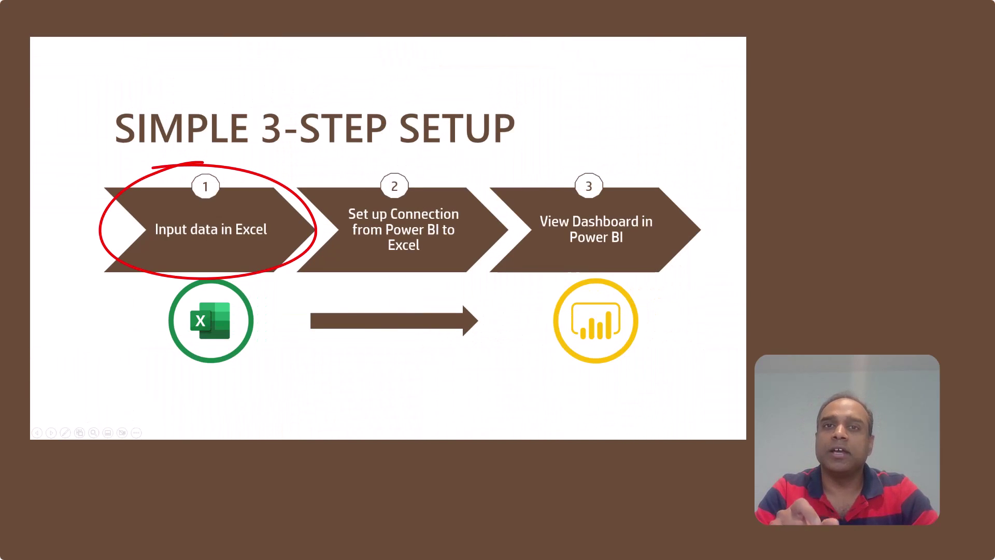
key(e)
mouse_move(399, 163)
mouse_down()
mouse_move(312, 231)
mouse_move(494, 210)
mouse_move(354, 167)
mouse_up()
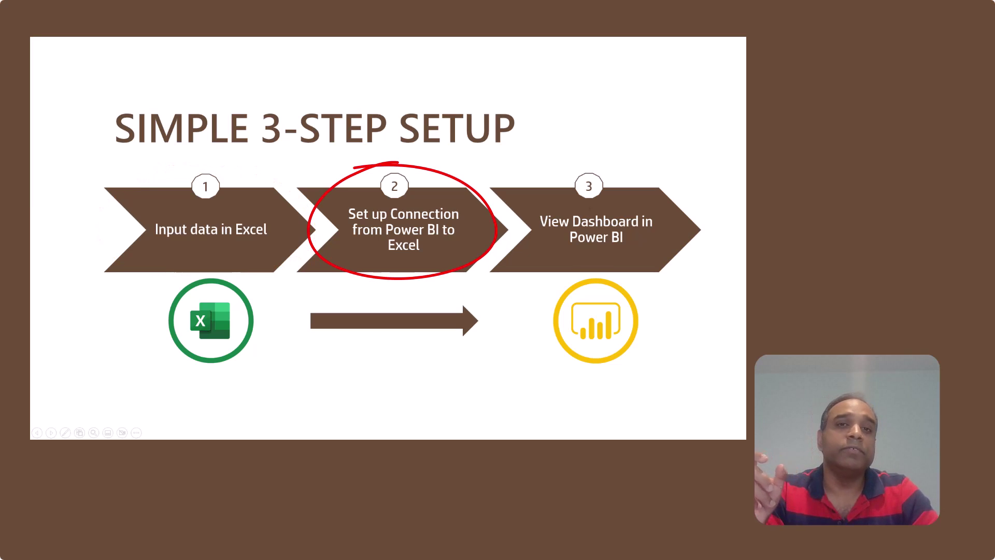
key(e)
mouse_move(589, 163)
mouse_down()
mouse_move(544, 175)
mouse_move(656, 268)
mouse_move(544, 167)
mouse_up()
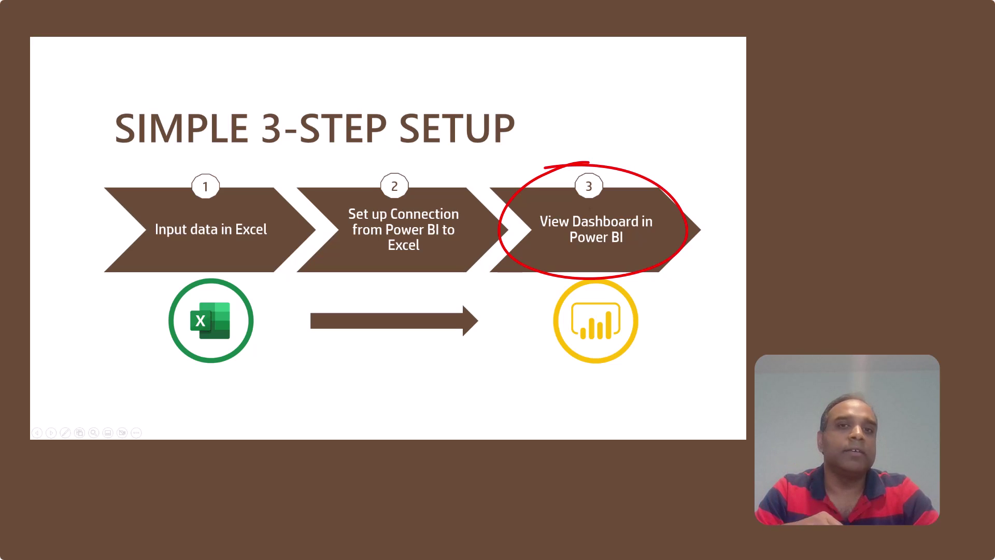
key(e)
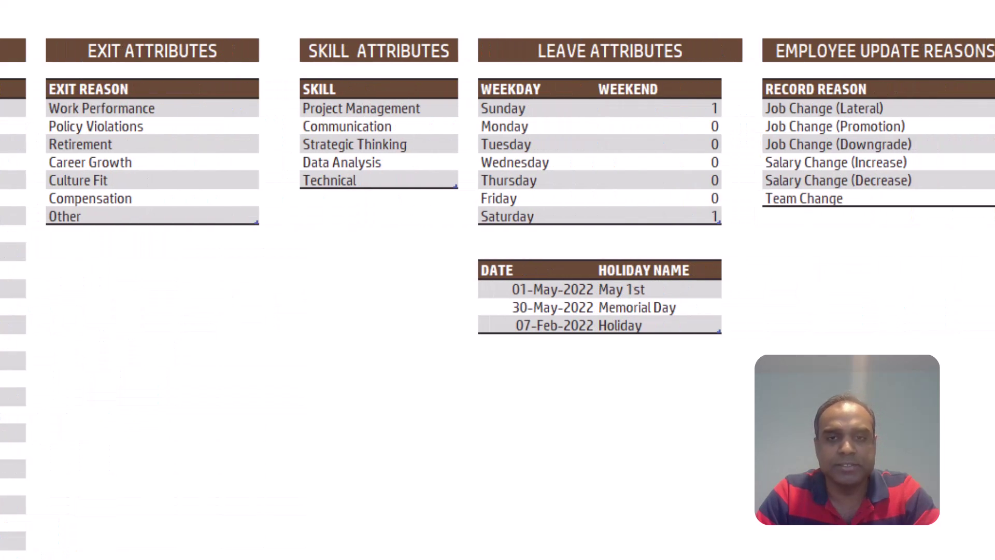
Review the exit reasons, skills, weekend flags and holiday names in the attribute tables of the SETTINGS sheet
click(181, 162)
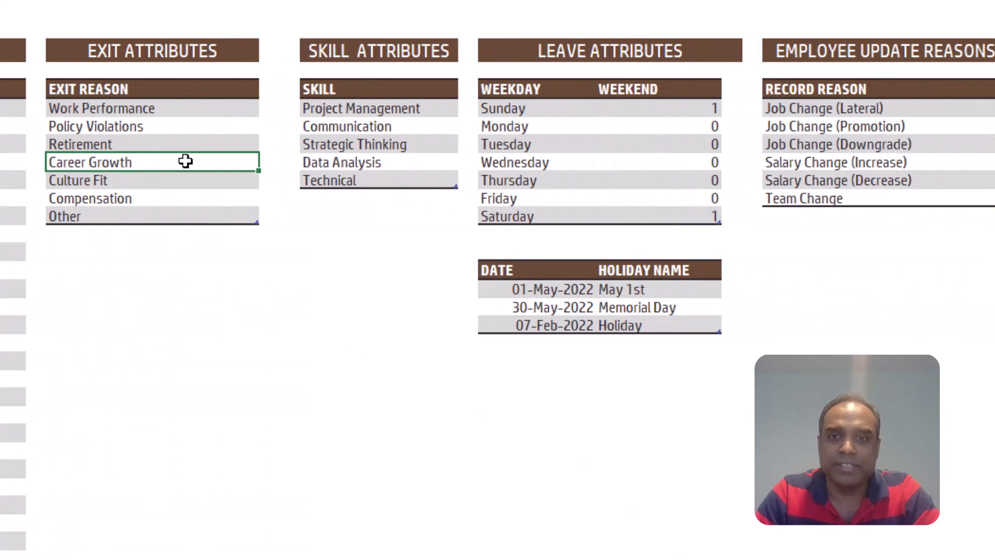
click(353, 130)
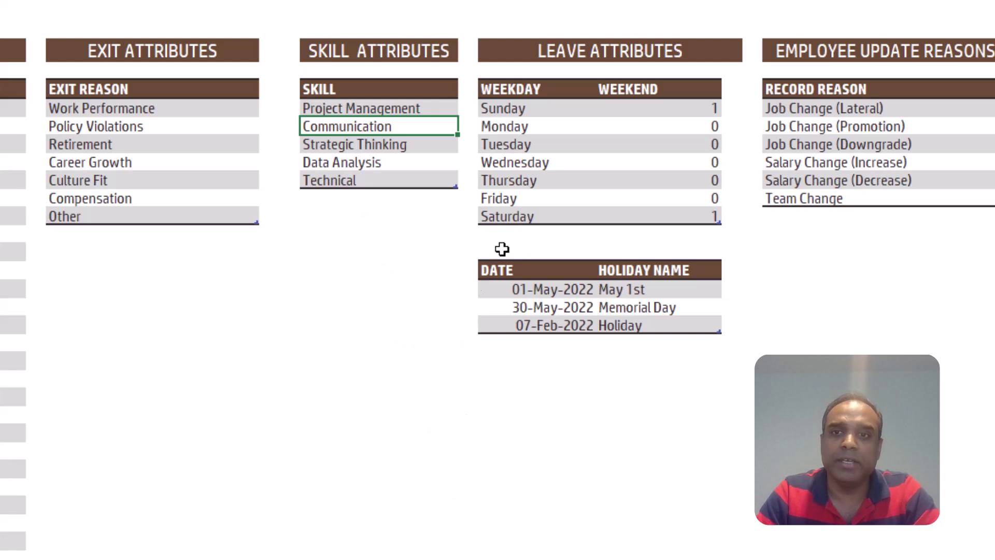
click(666, 110)
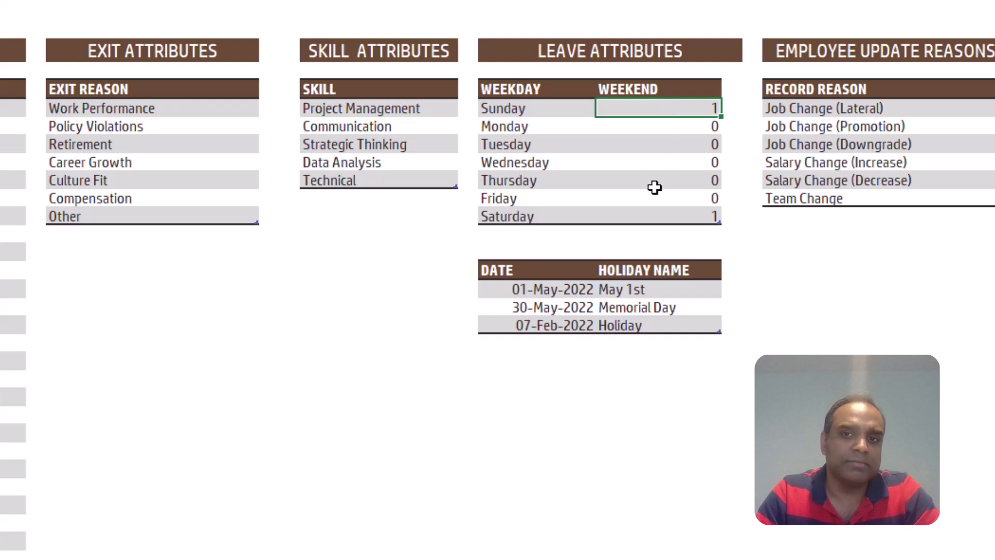
click(678, 290)
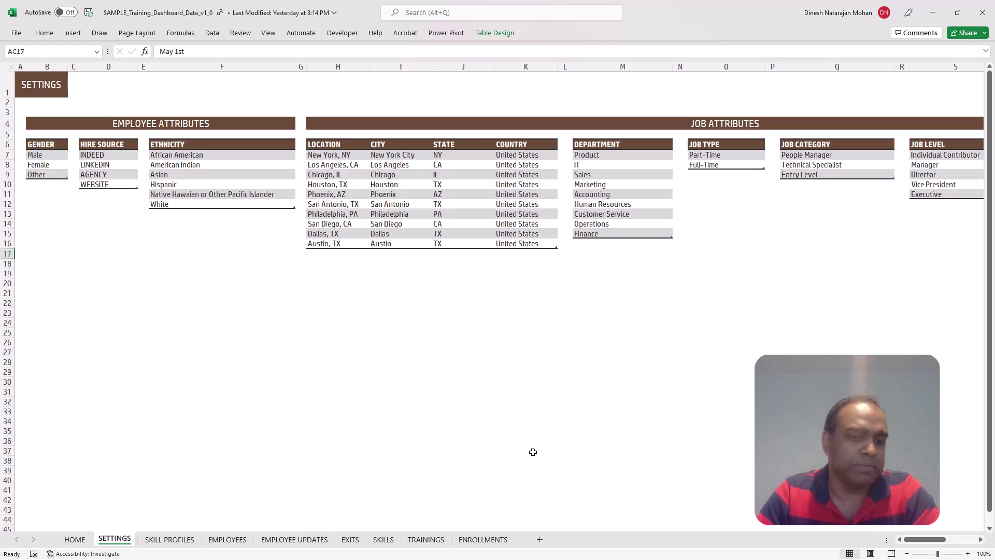
Look through the SKILL PROFILES, EMPLOYEES, EMPLOYEE UPDATES and EXITS sheets in turn
click(188, 543)
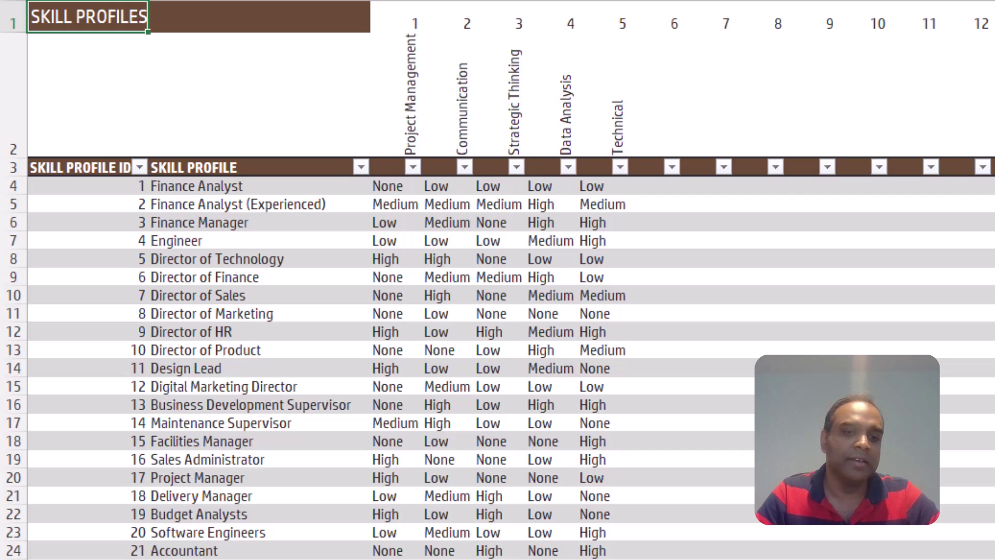
key(ctrl+Page_Up)
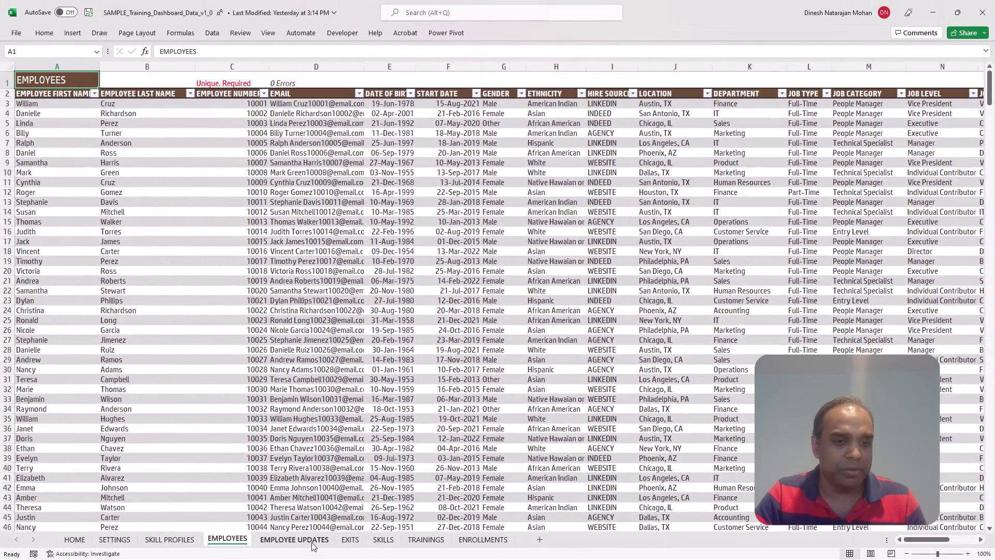
click(310, 540)
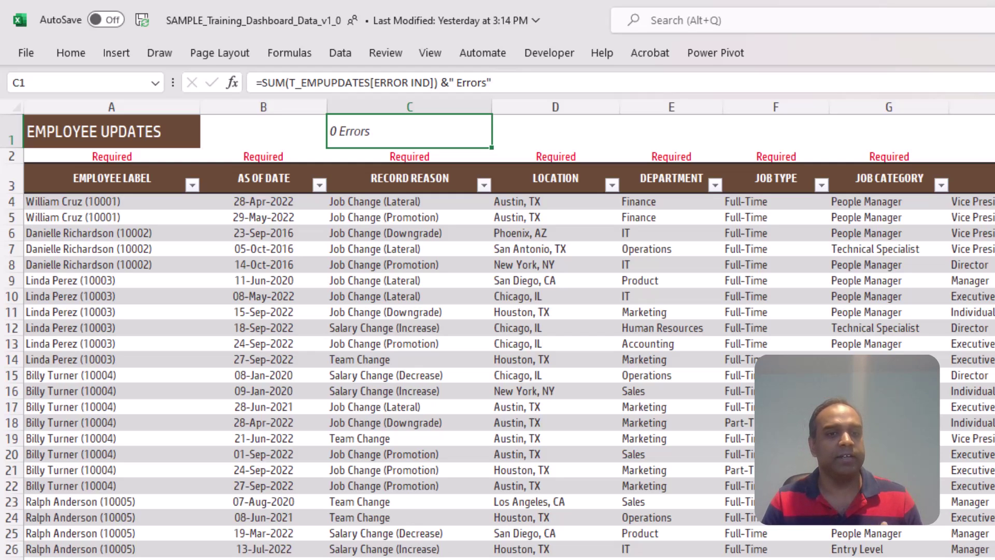
key(ctrl+Page_Down)
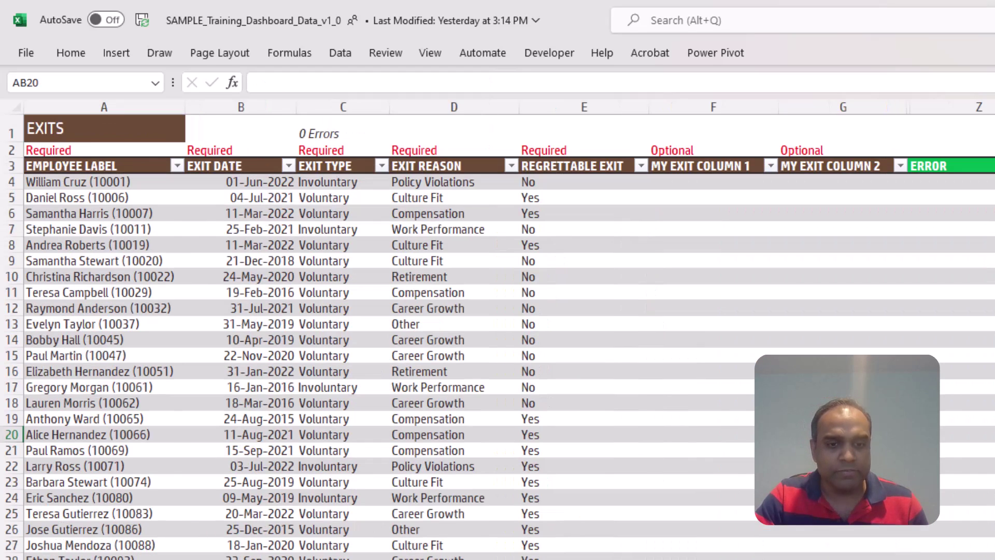
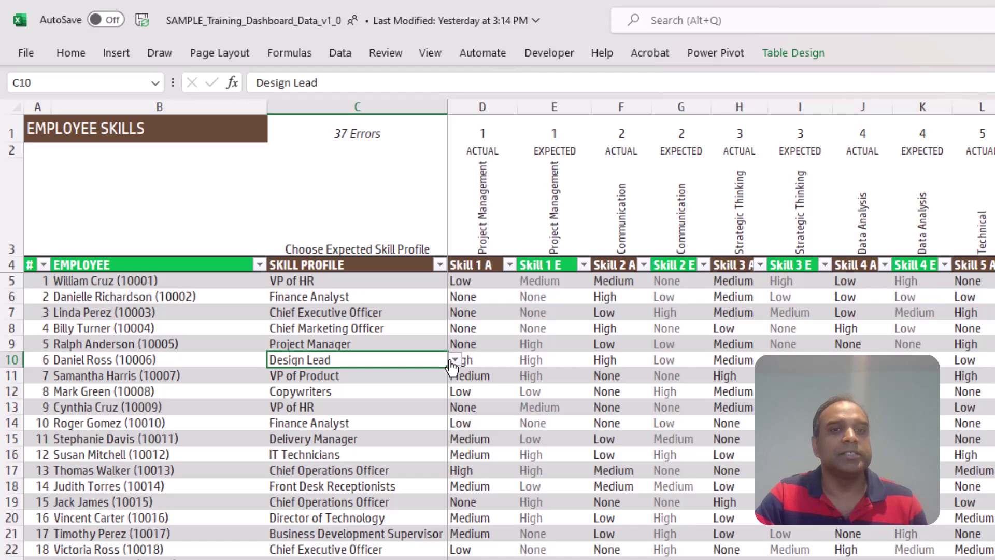
Inspect the expected levels of all five skills for the Design Lead in row 10 of the employee skills table
click(546, 359)
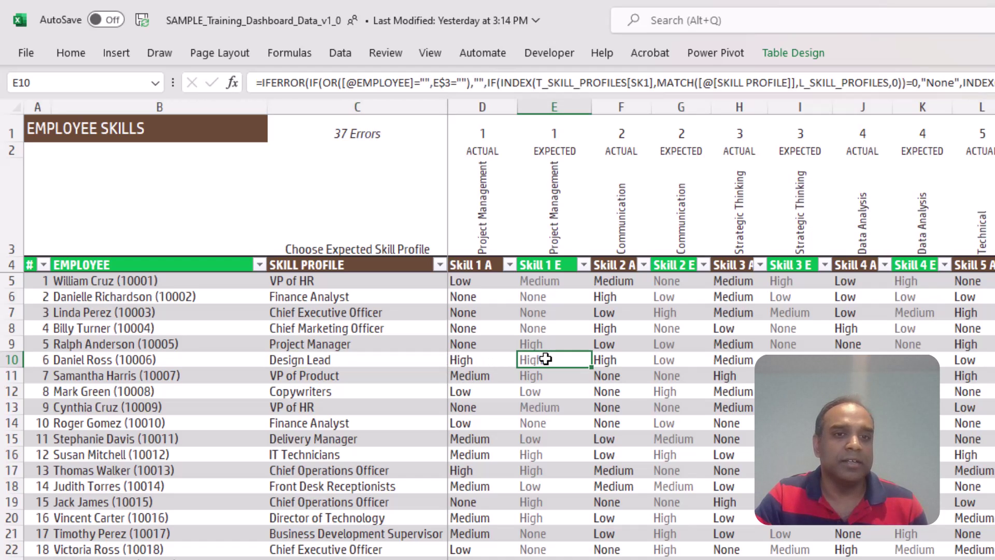
click(679, 358)
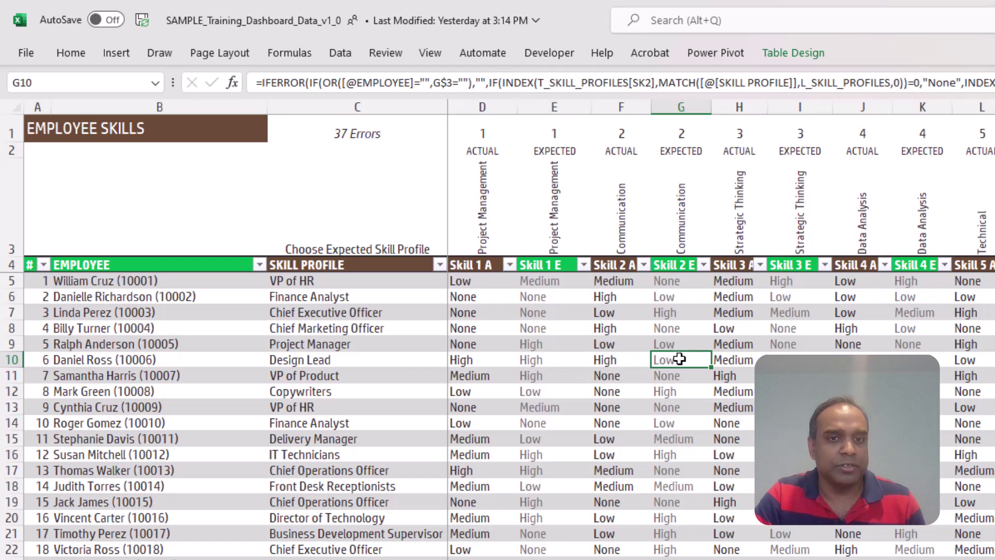
click(772, 359)
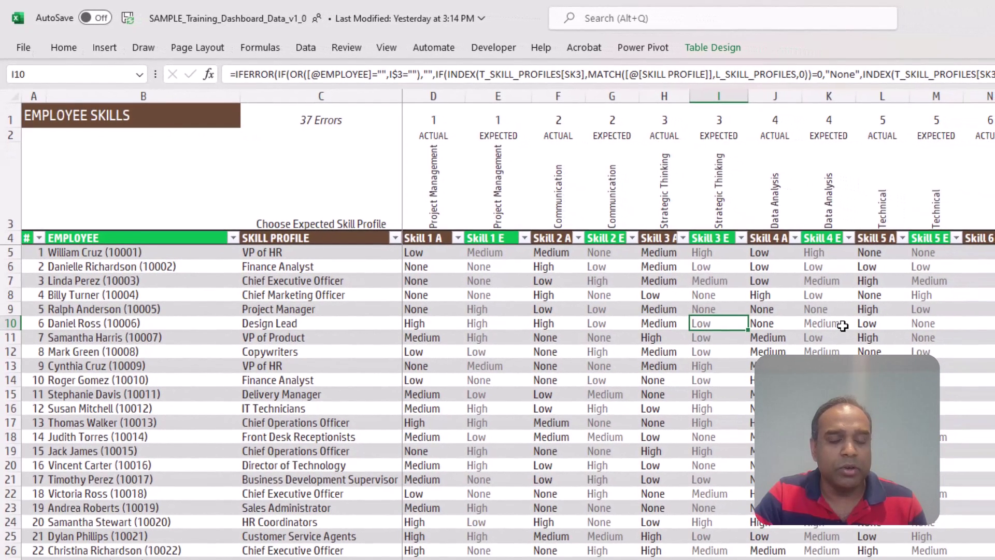
click(938, 363)
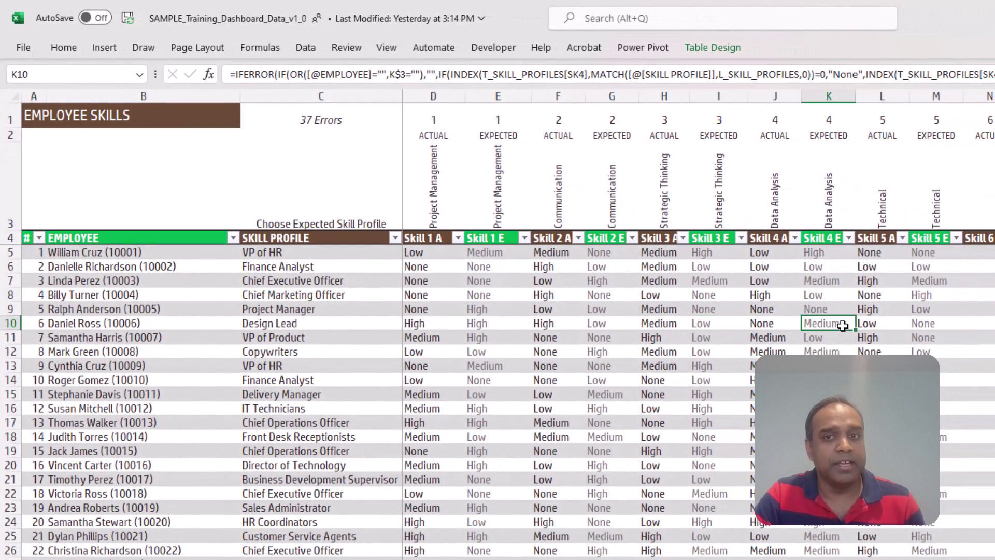
click(926, 324)
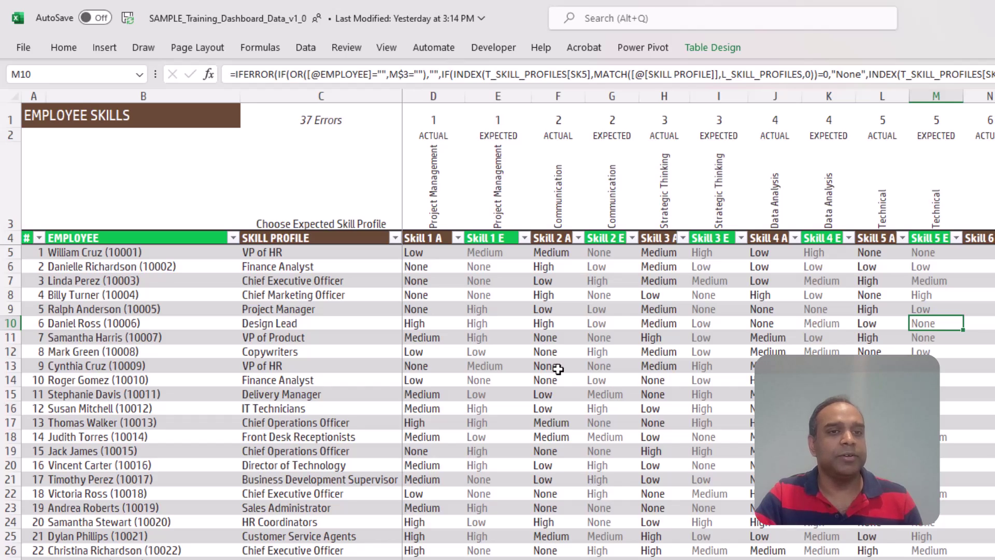
Choose VP of Product as the expected skill profile for the employee in row 11
click(364, 336)
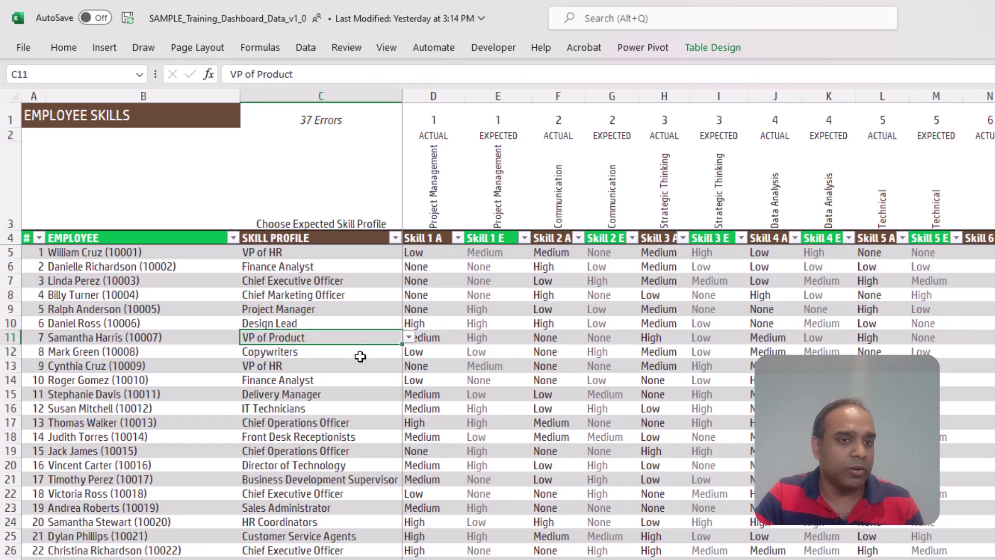
click(409, 337)
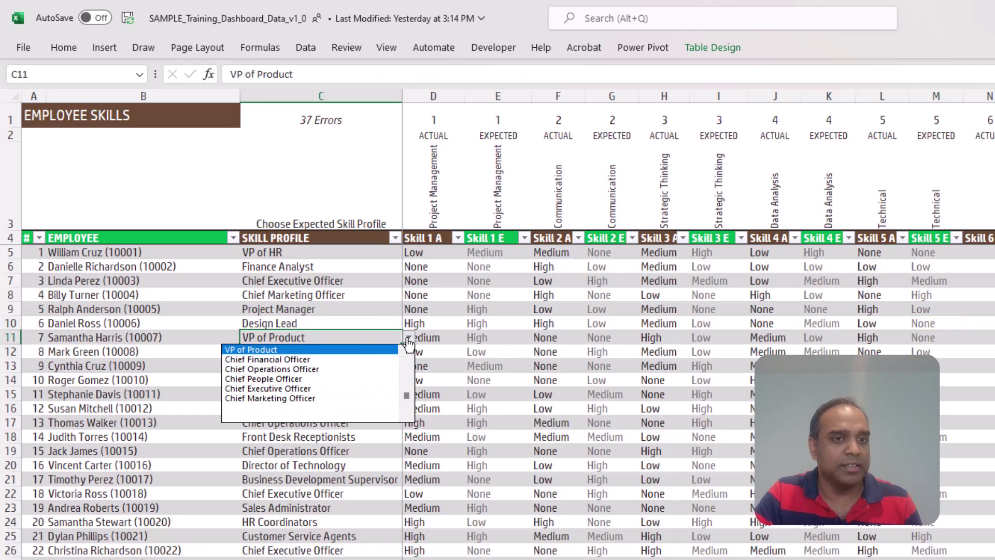
click(377, 349)
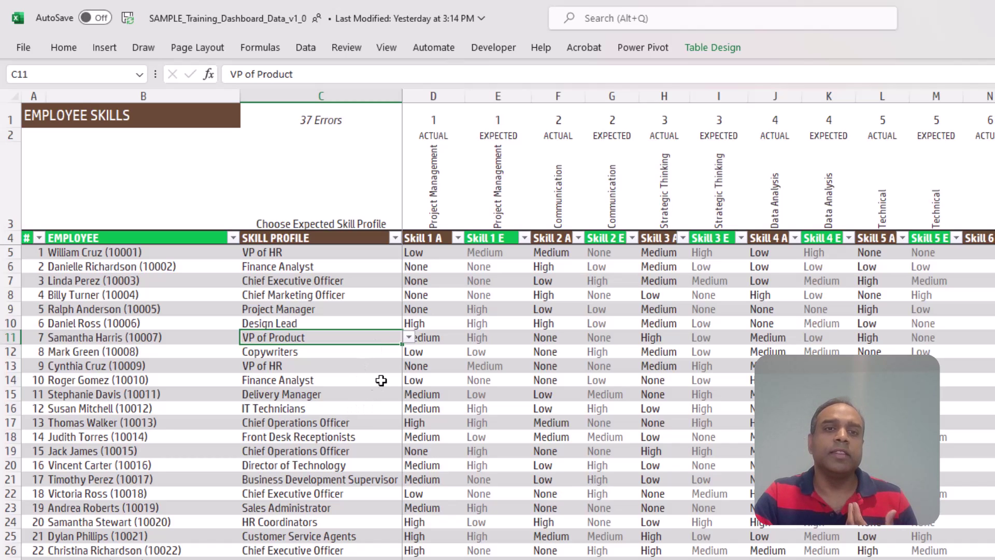
View the selectable actual levels for Project Management and Communication in the Design Lead's row 10 without changing them
click(435, 337)
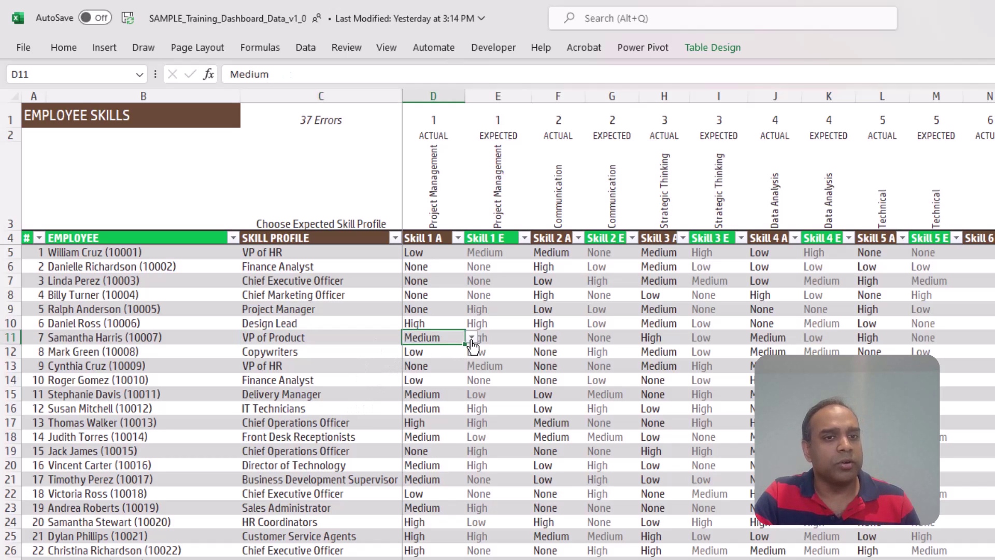
click(457, 322)
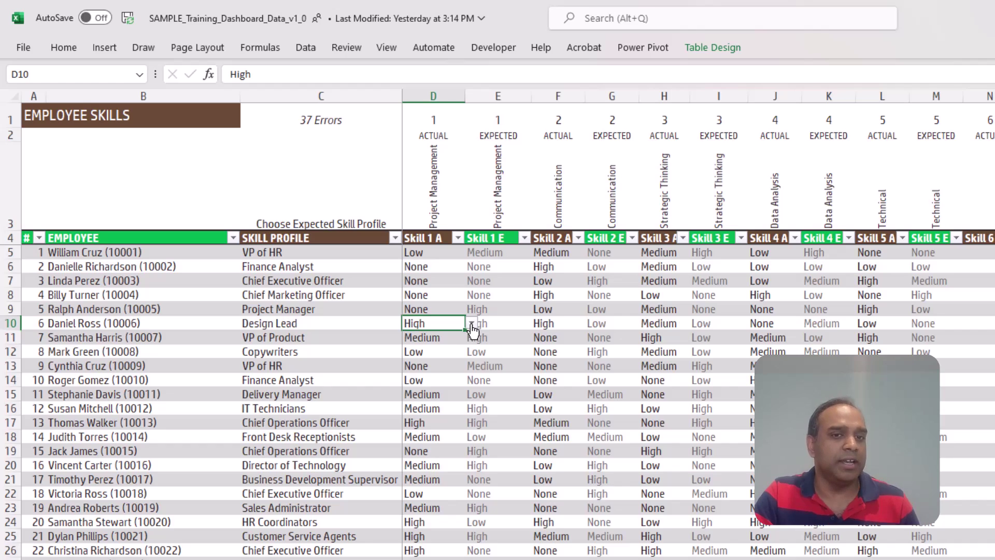
click(471, 324)
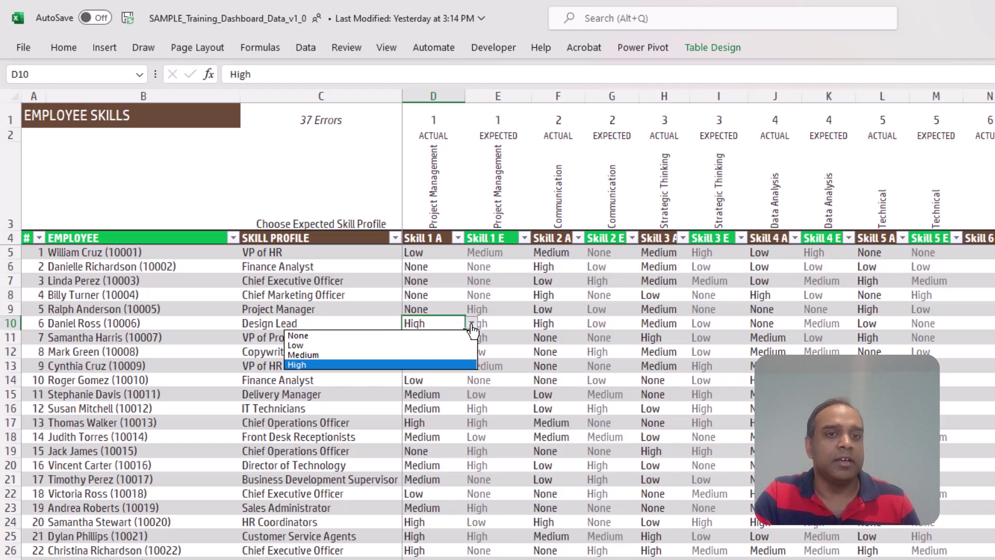
click(473, 325)
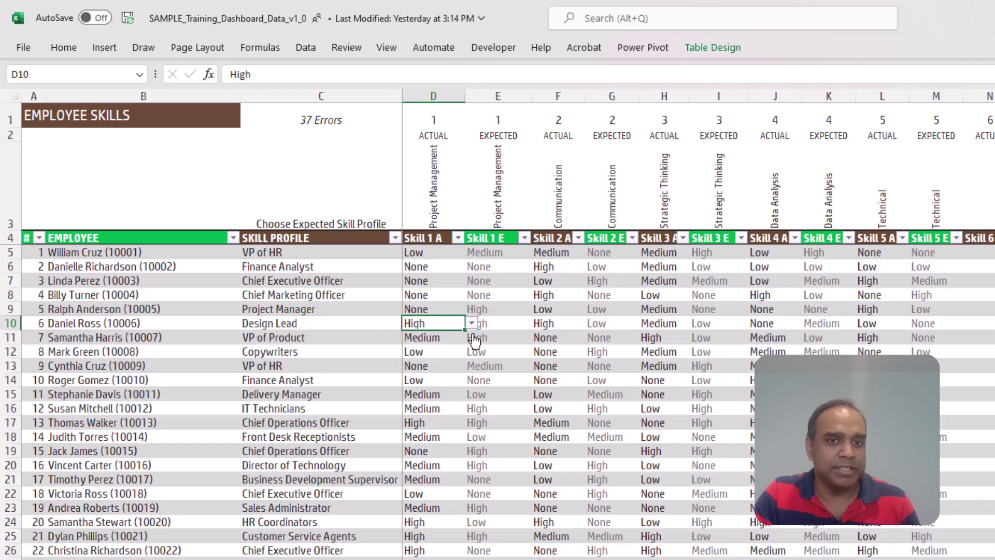
click(534, 327)
click(591, 324)
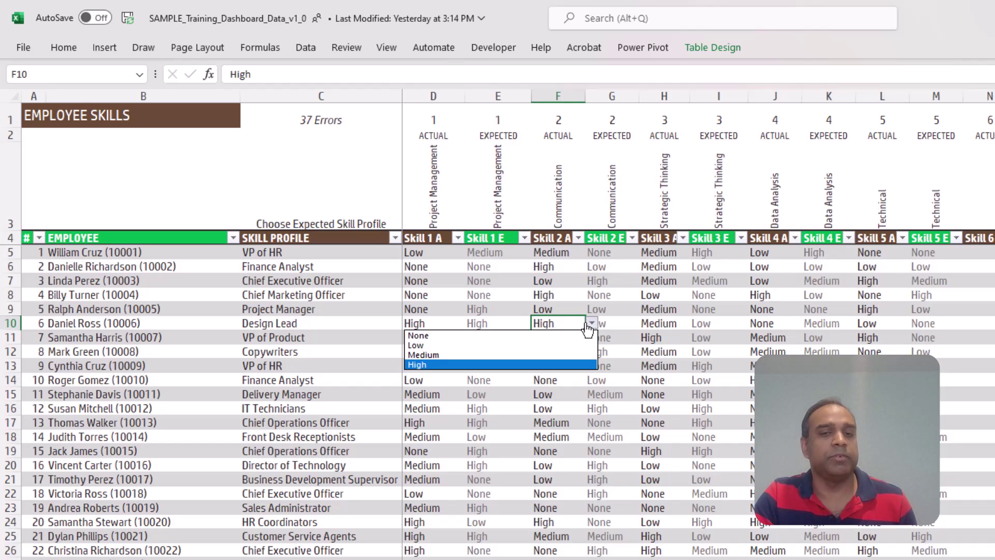
click(587, 328)
click(591, 323)
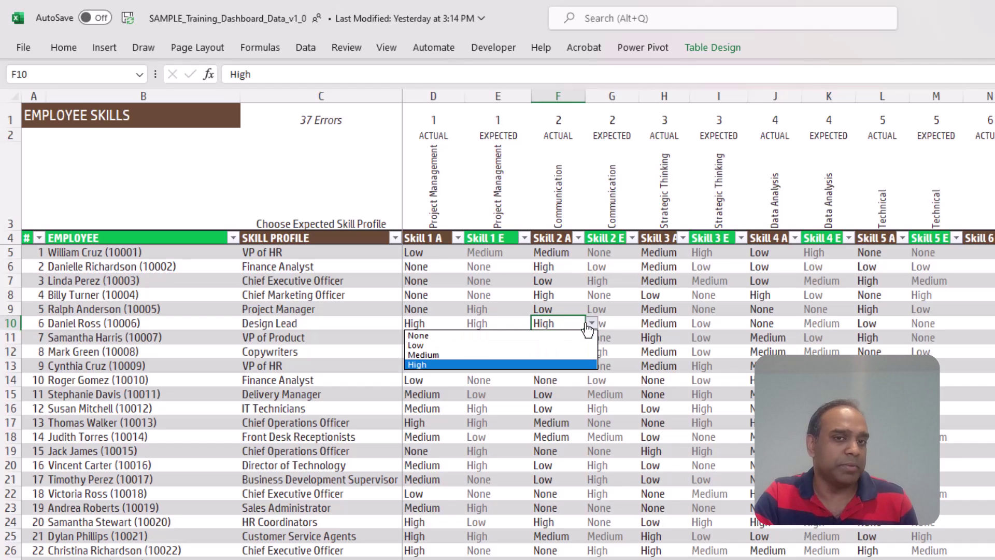
click(588, 329)
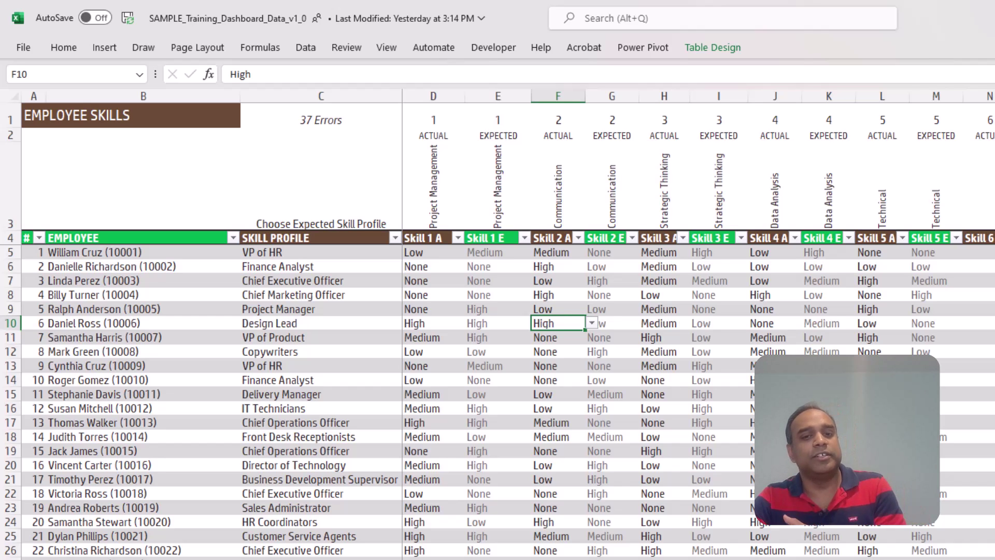
Go to the TRAININGS sheet and review its start date, end date, trainer, source, mode and category columns
key(ctrl+Page_Up)
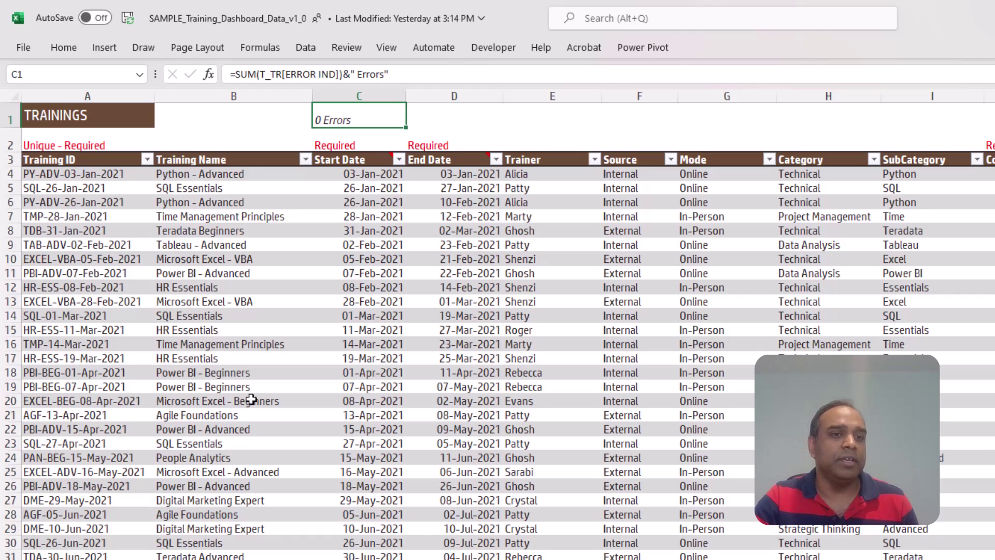
click(361, 332)
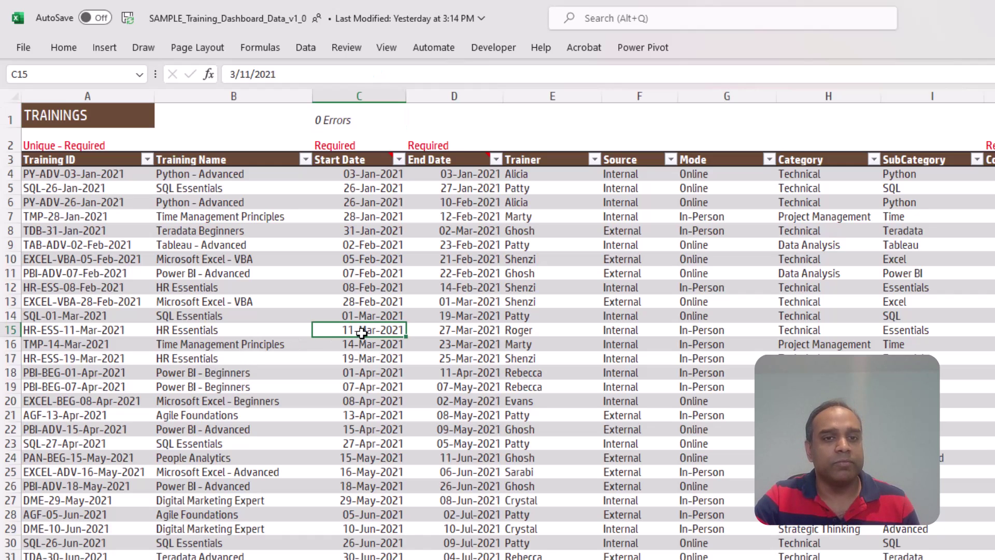
click(461, 345)
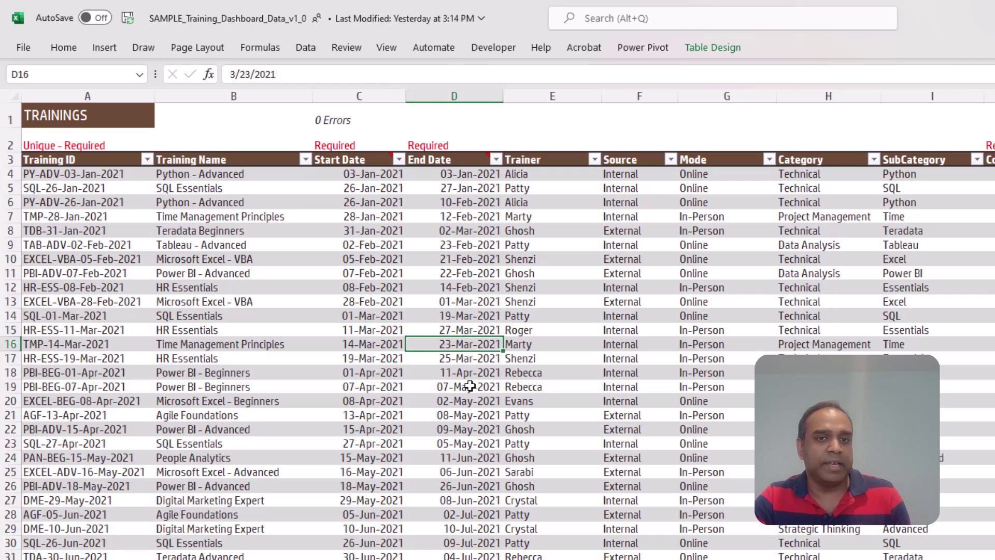
click(531, 336)
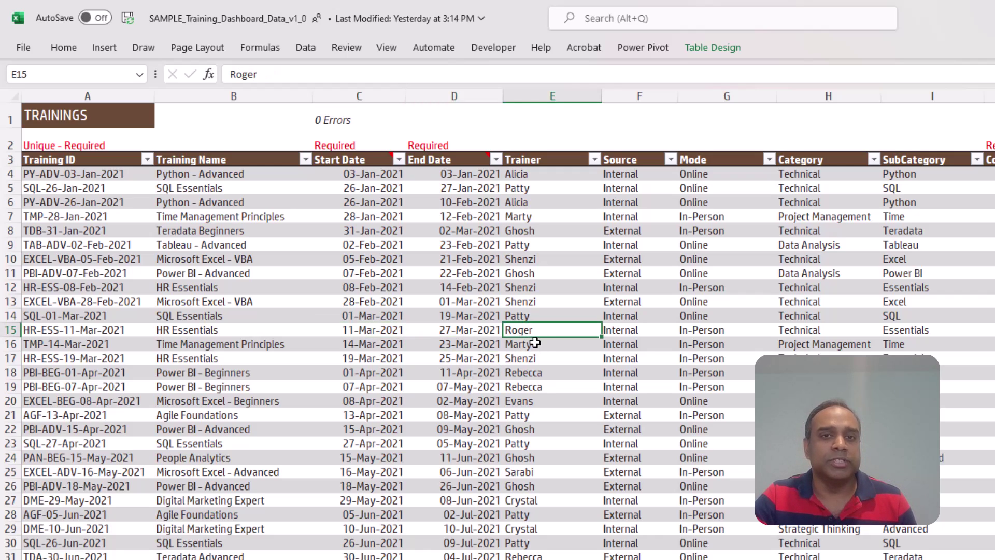
click(637, 330)
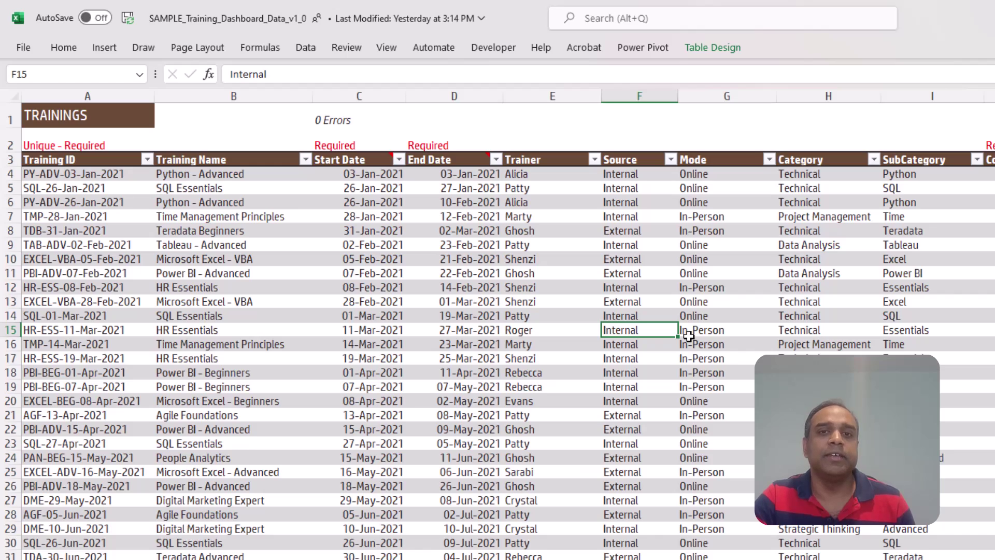
click(699, 343)
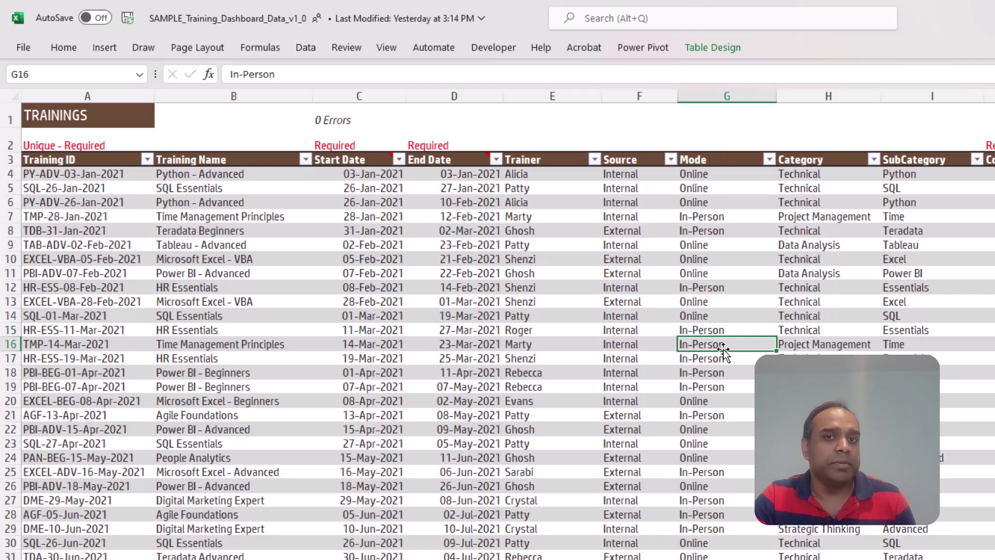
click(835, 355)
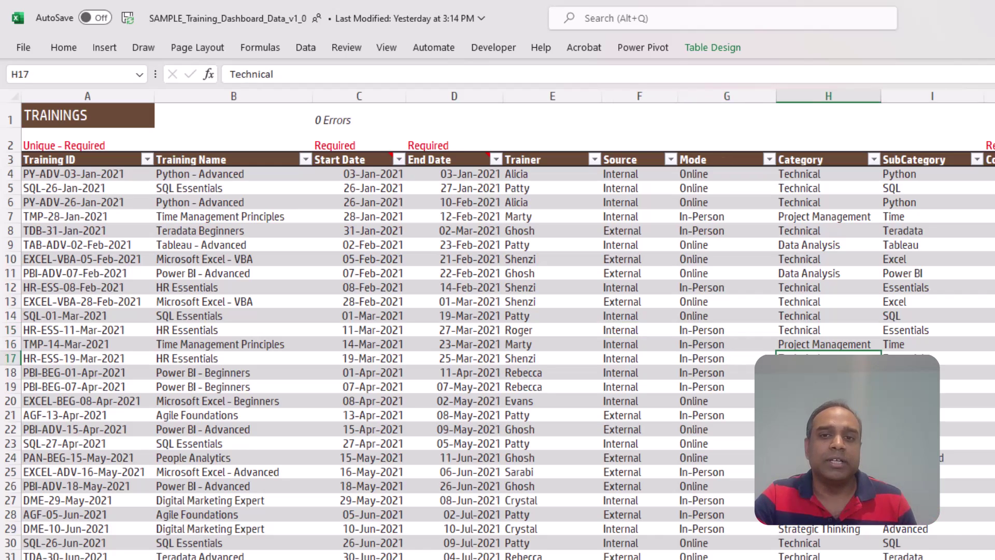
Review the SubCategory, Cost, Hours and # of Seats columns of the TRAININGS table
click(921, 352)
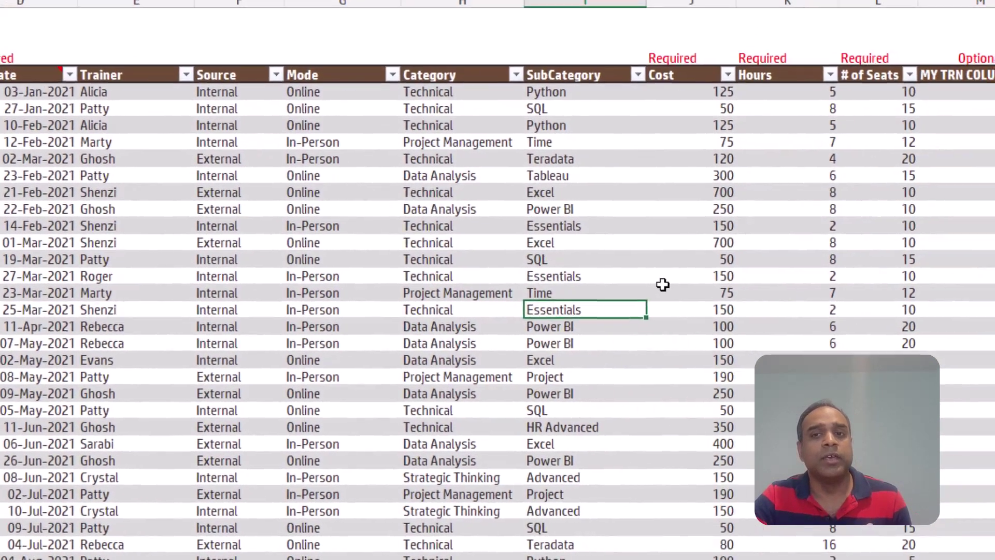
click(994, 344)
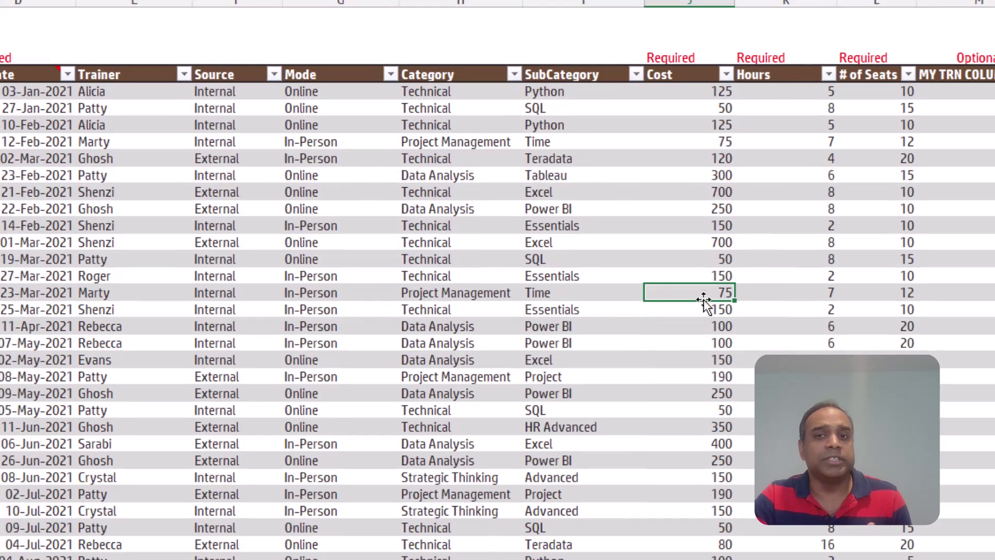
click(780, 289)
click(865, 297)
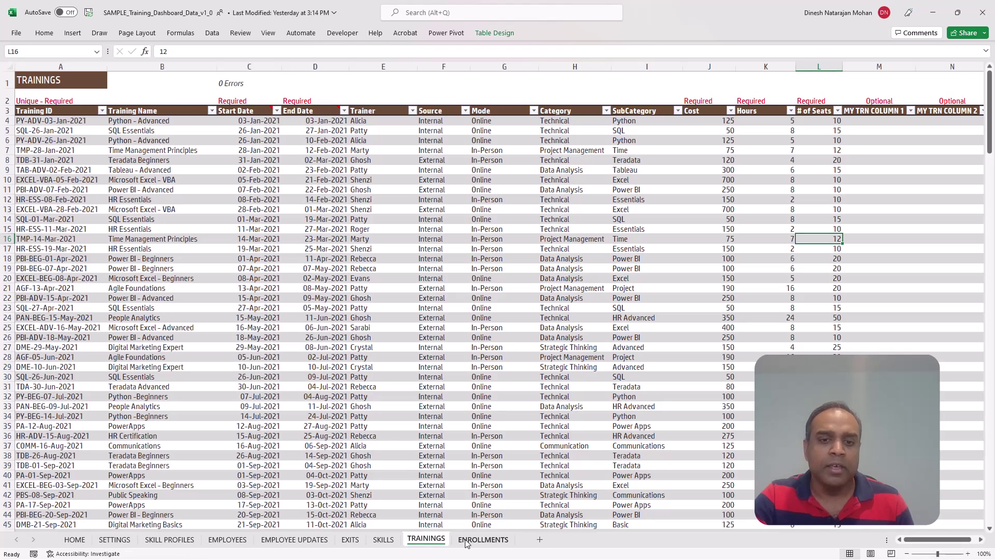
Go to the ENROLLMENTS sheet and view the selectable employees and training IDs in row 19 without changing them
click(466, 541)
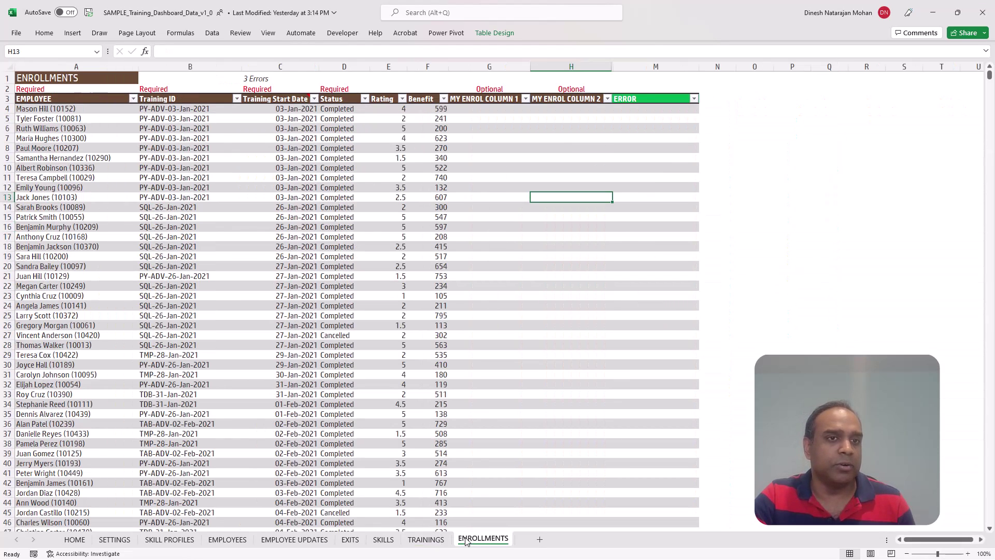
click(59, 256)
click(141, 257)
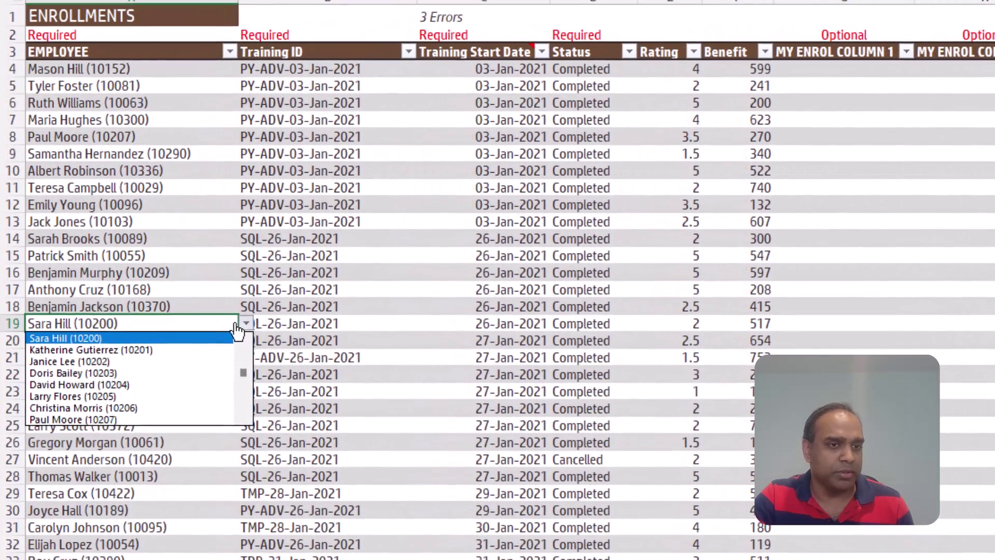
click(236, 326)
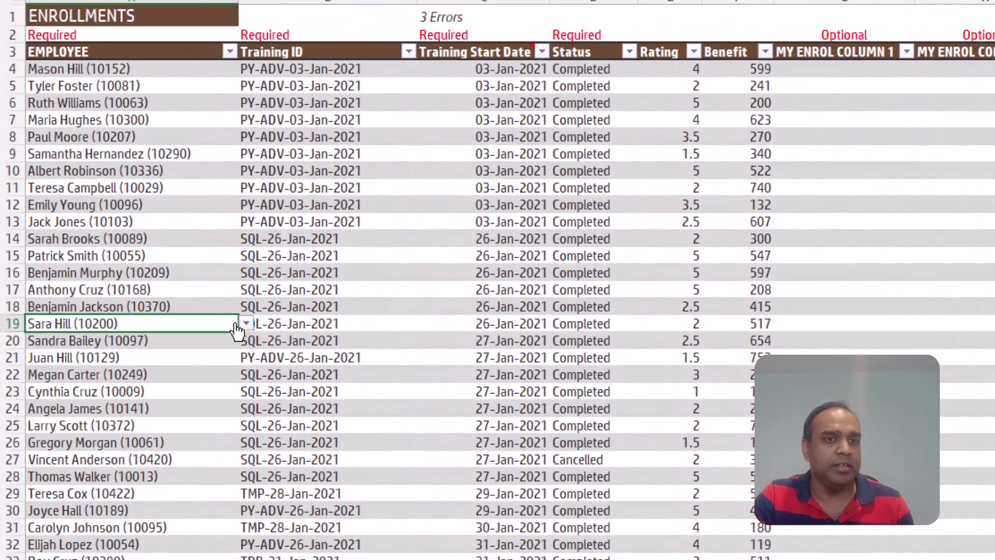
click(287, 323)
click(425, 324)
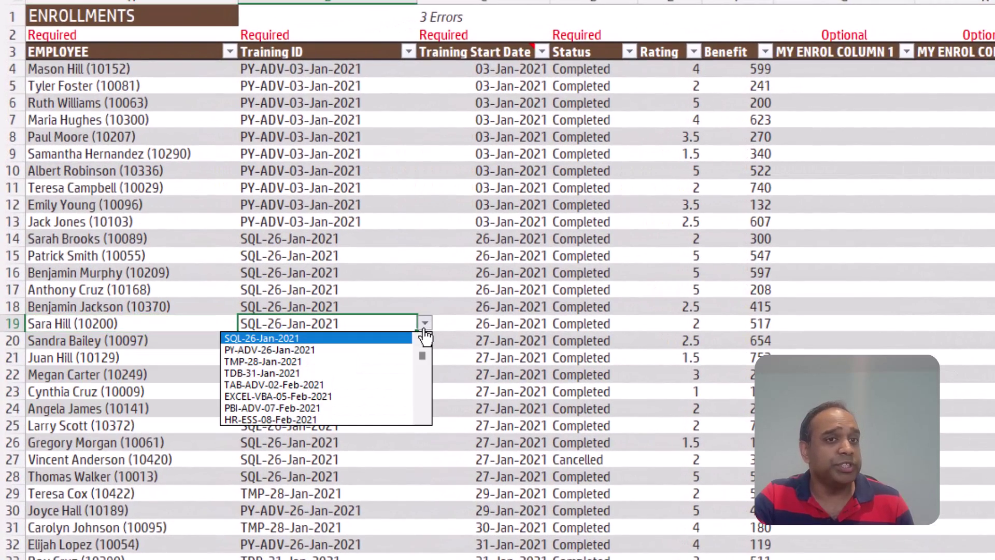
click(424, 331)
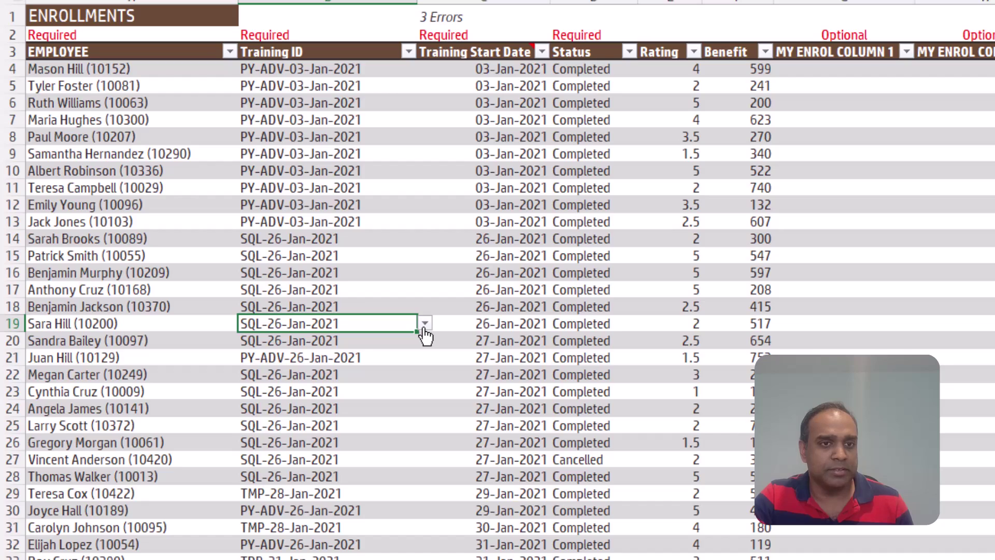
Inspect the training start date in row 19 and view the selectable Status values in row 20 without changing them
click(504, 327)
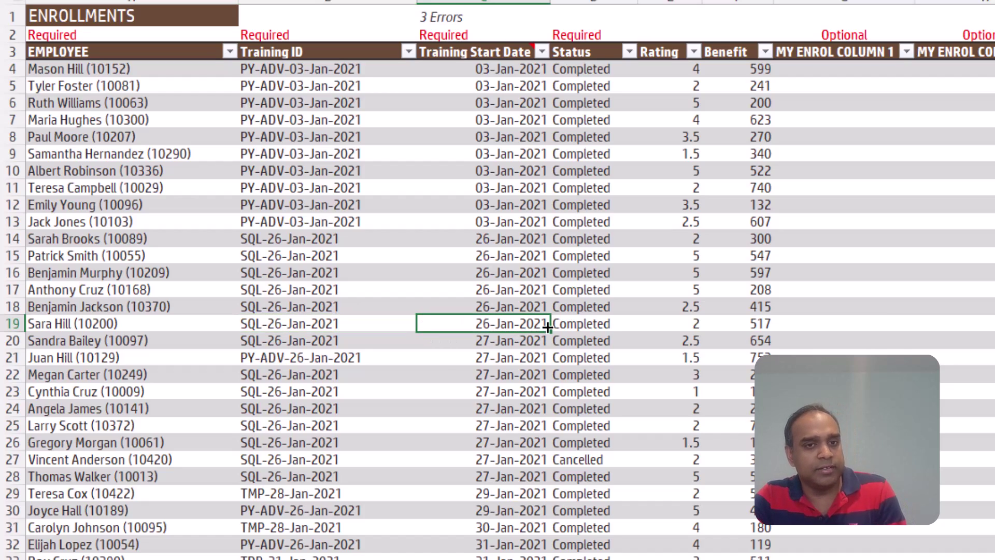
click(633, 336)
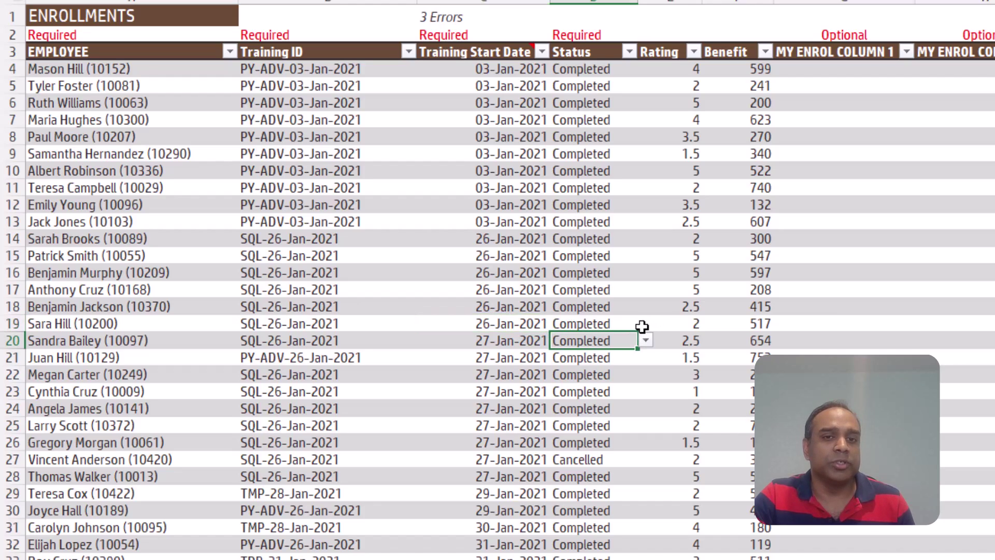
click(646, 342)
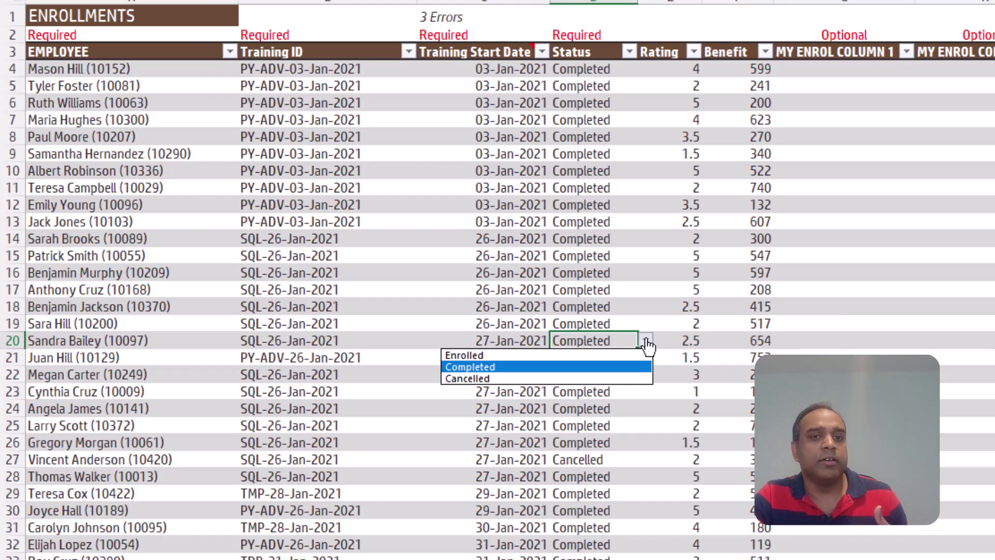
click(647, 344)
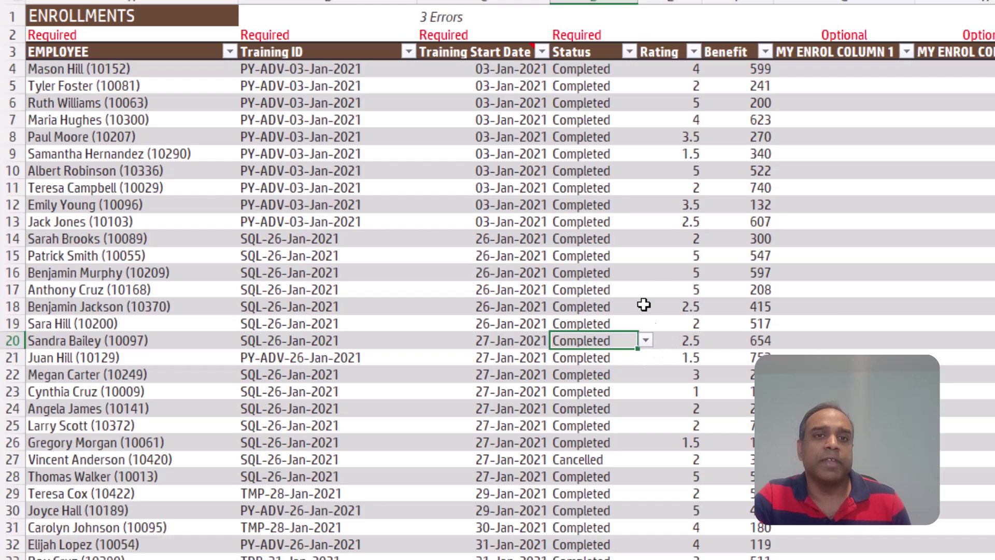
Check the Training Start Date header and inspect the Rating and Benefit entries in row 18 of the enrollments table
click(449, 48)
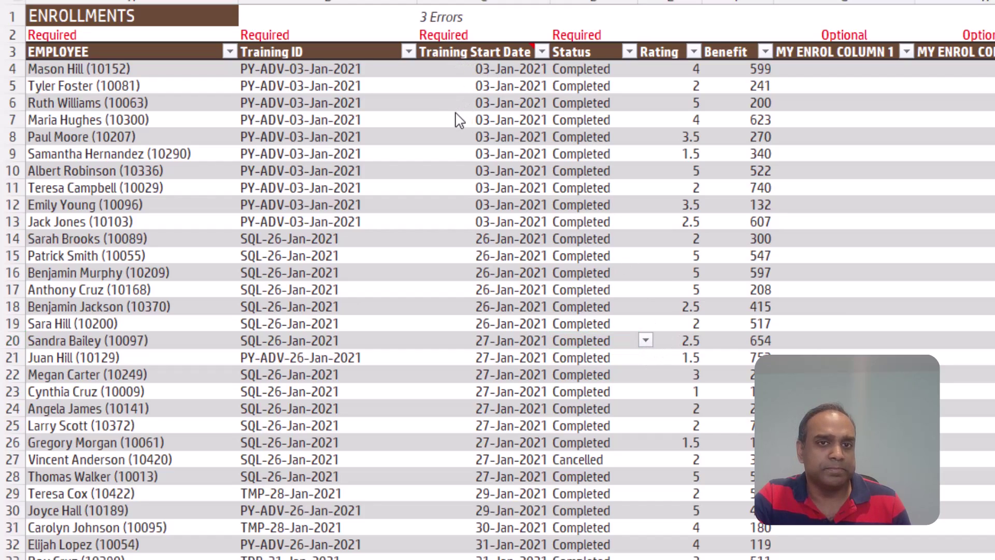
click(679, 307)
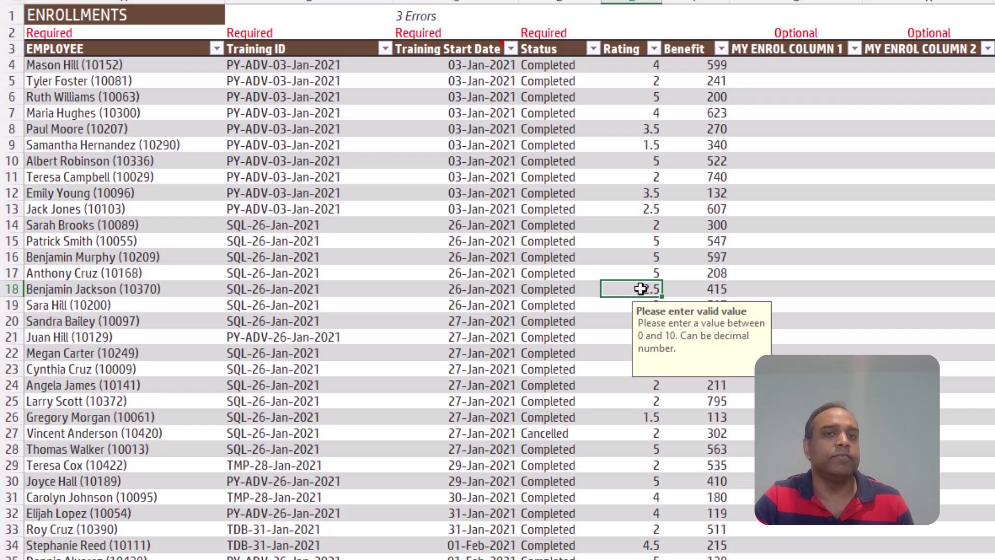
click(722, 286)
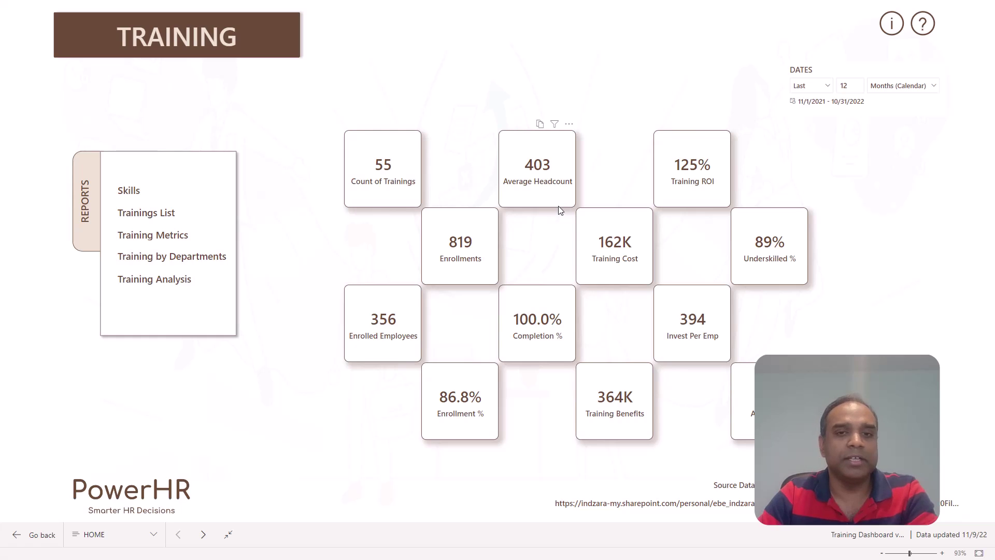
On the Power BI Training home page, try a date range of the last 18 calendar months and set it back to 12
double_click(859, 86)
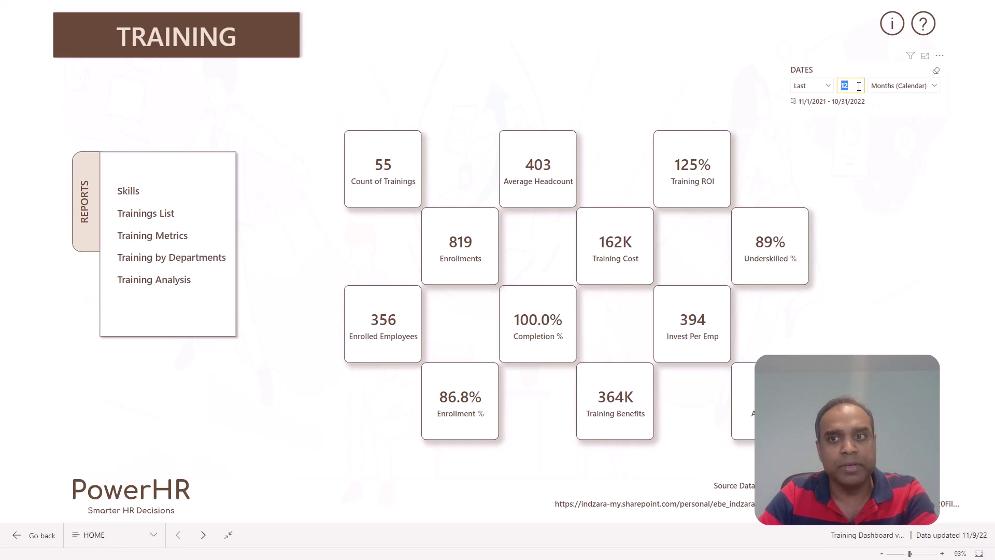
text(18)
key(Return)
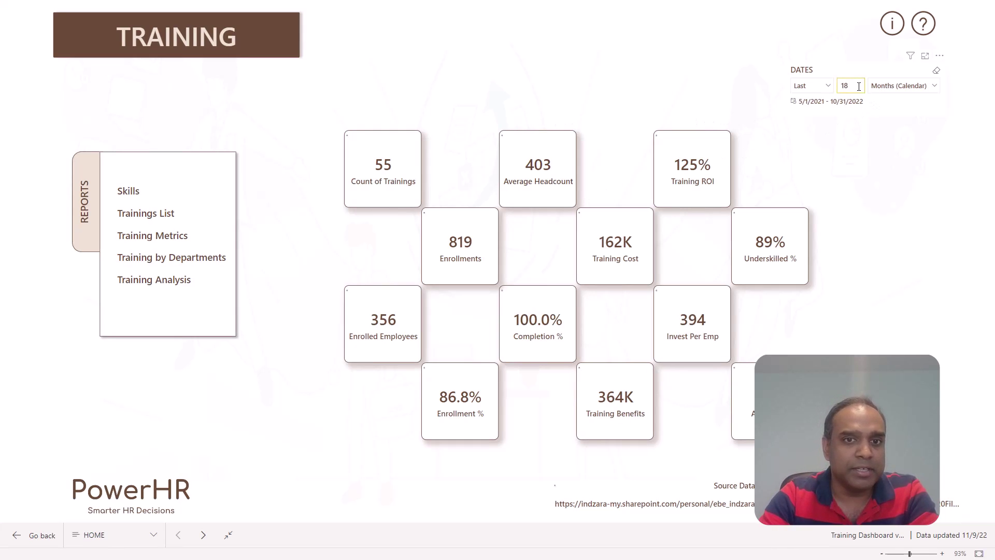
double_click(859, 87)
text(12)
key(Return)
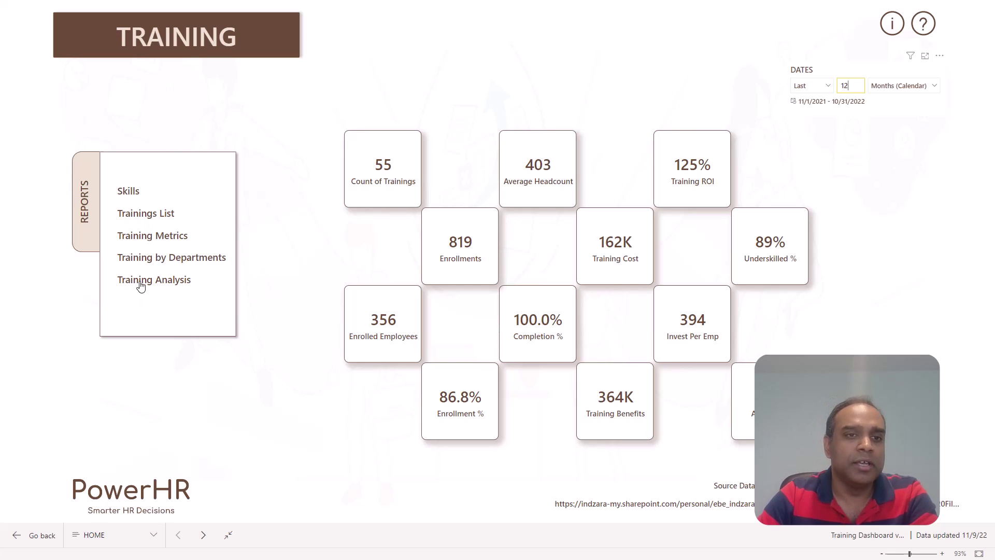
Open the Skills report and examine its expected and actual skill level charts
click(130, 193)
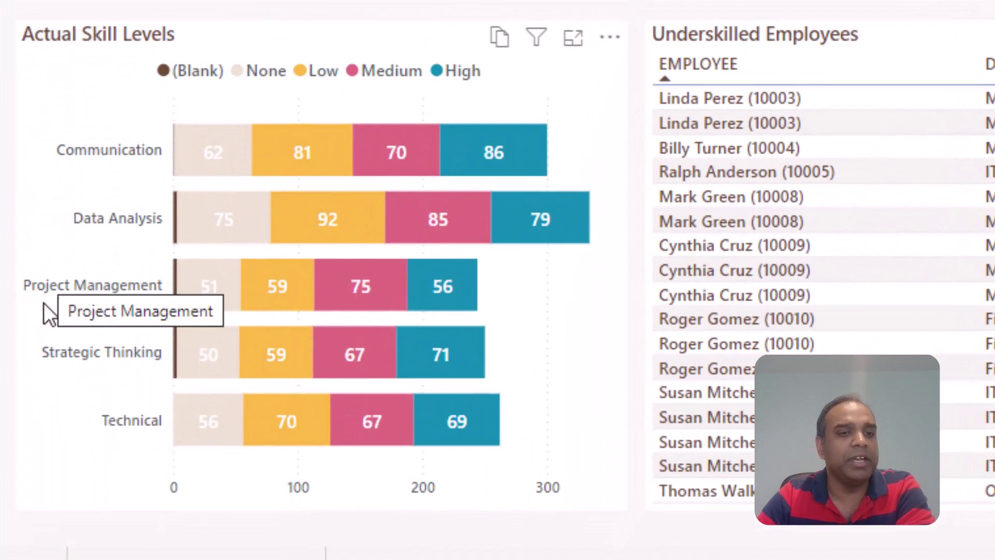
mouse_move(476, 364)
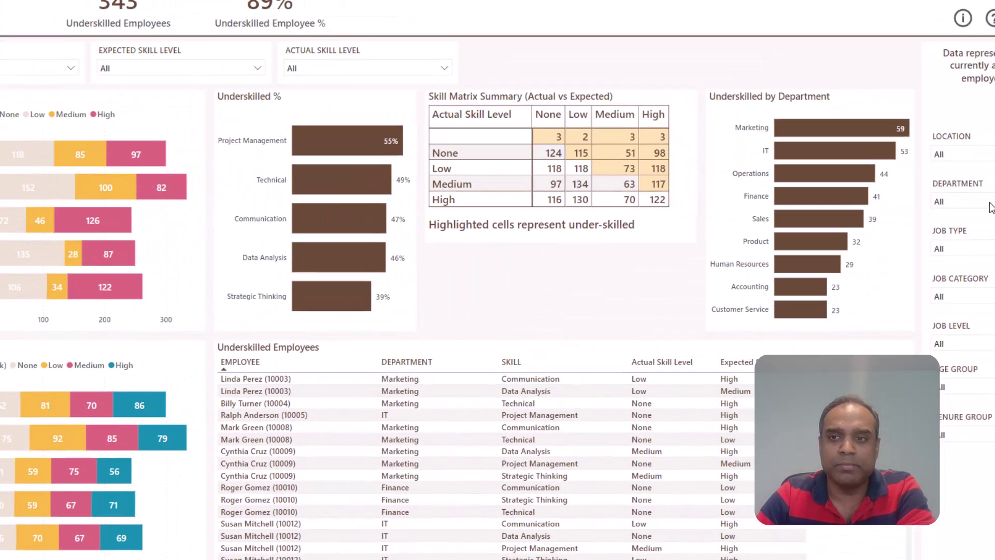
Filter the Skills report by the IT department and clear the department filter again
click(896, 235)
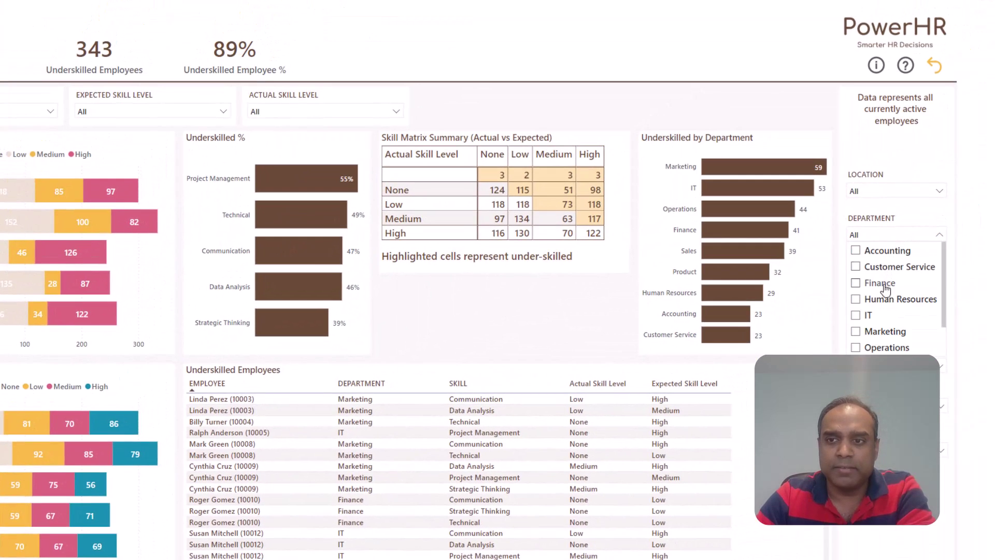
click(868, 317)
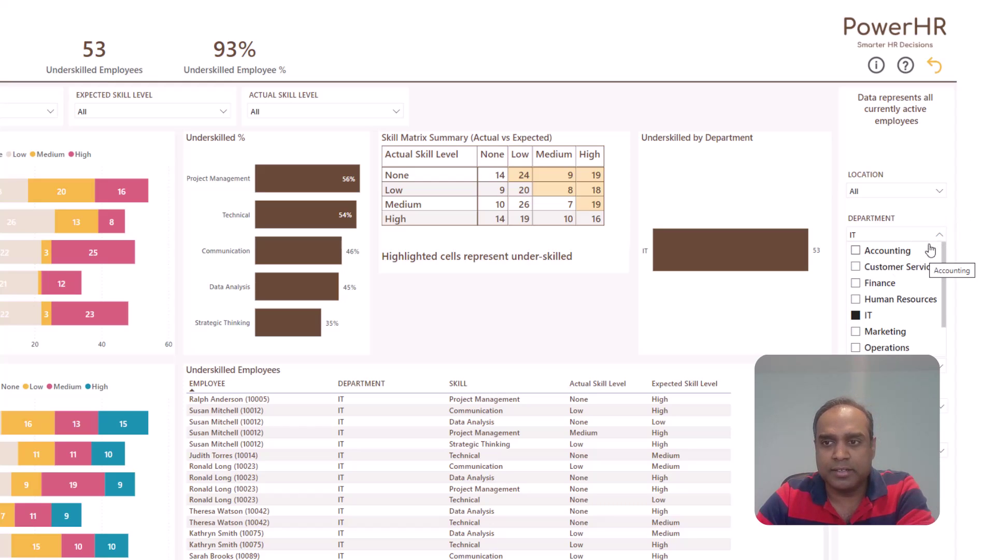
click(940, 221)
click(941, 220)
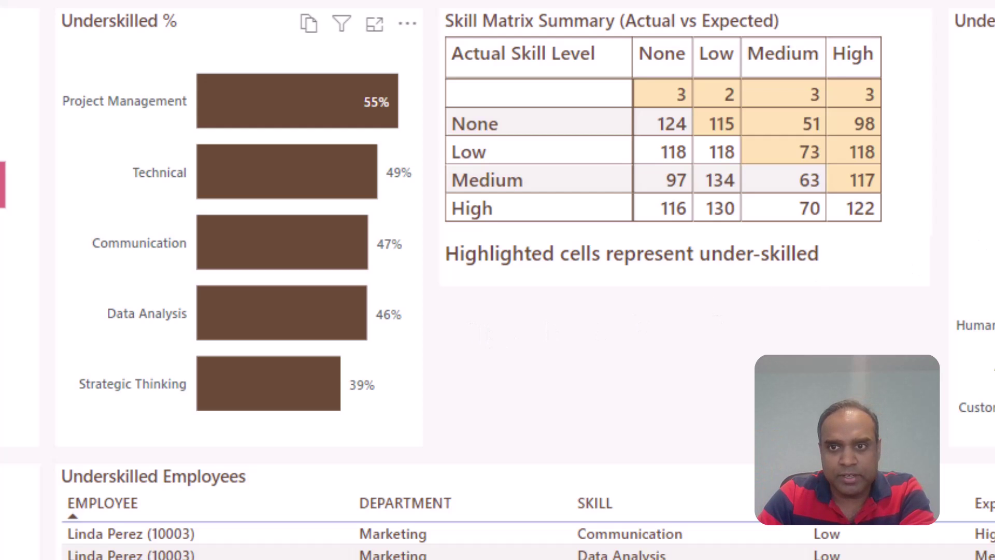
Return to the home page and open the Trainings List report to examine its seats, enrollments and open seats
mouse_move(994, 229)
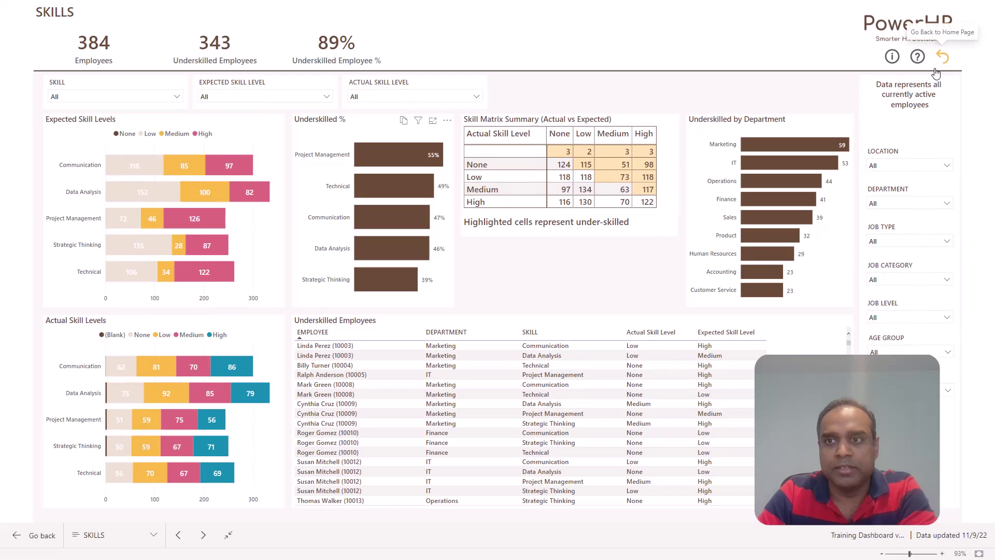
click(935, 70)
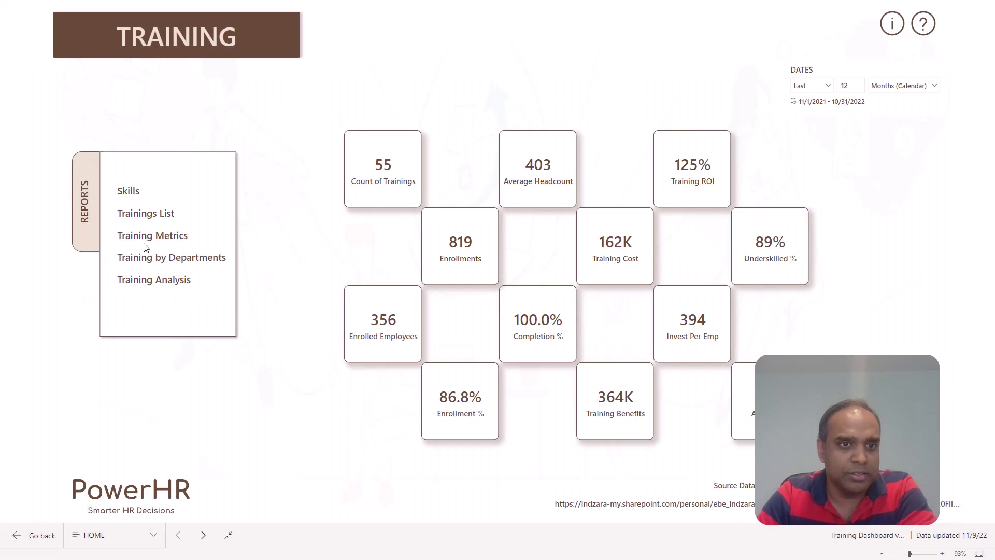
click(146, 217)
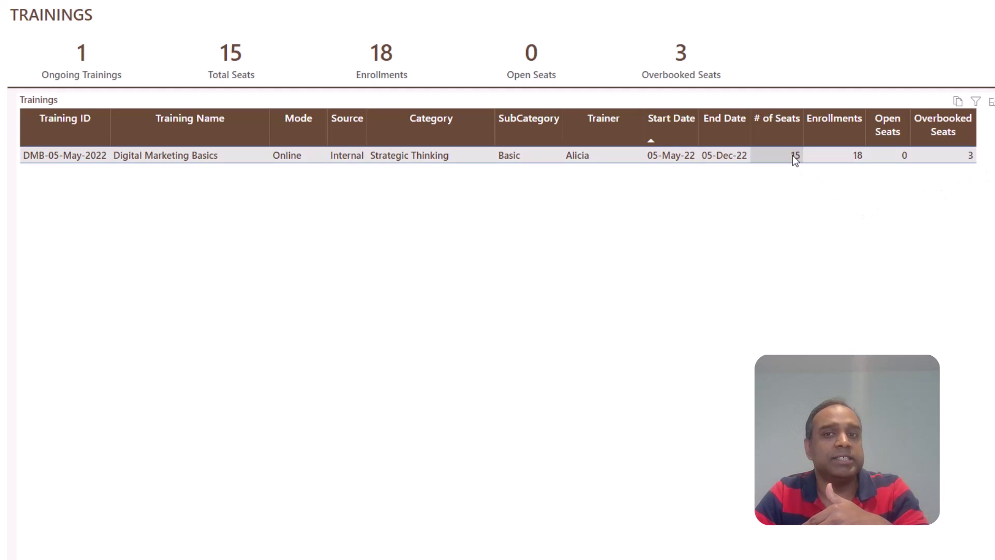
mouse_move(891, 157)
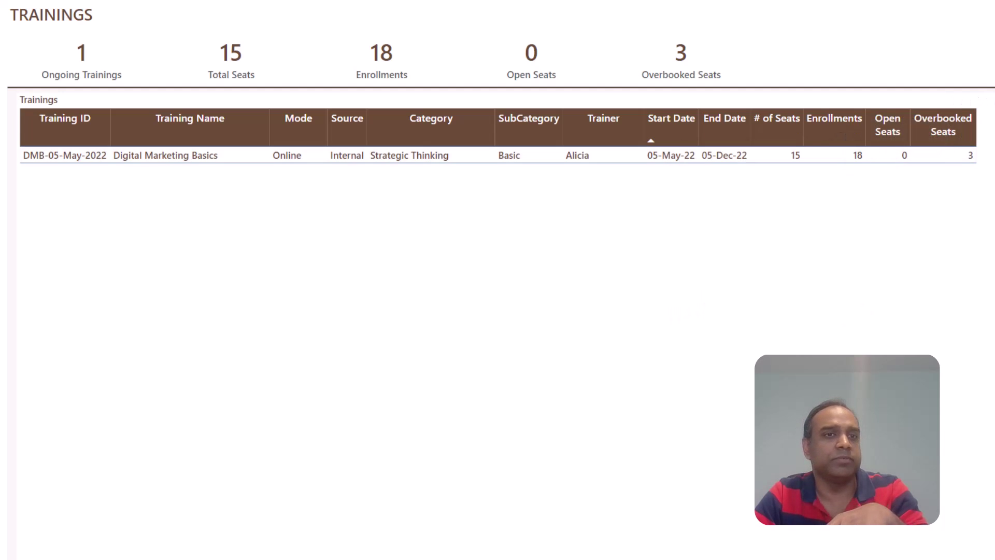
Open the Training Metrics report from the home page and set its date range to the last 12 months
click(971, 60)
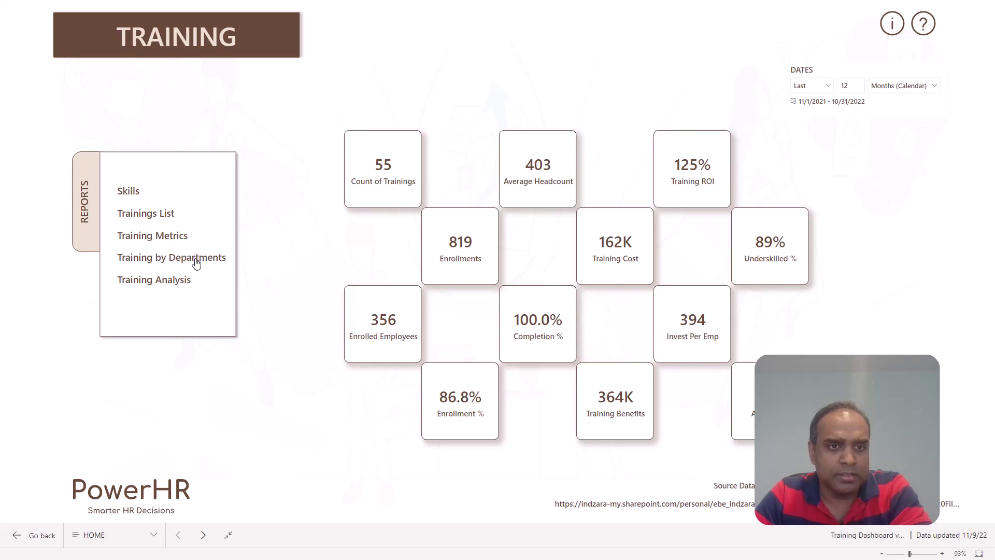
click(196, 263)
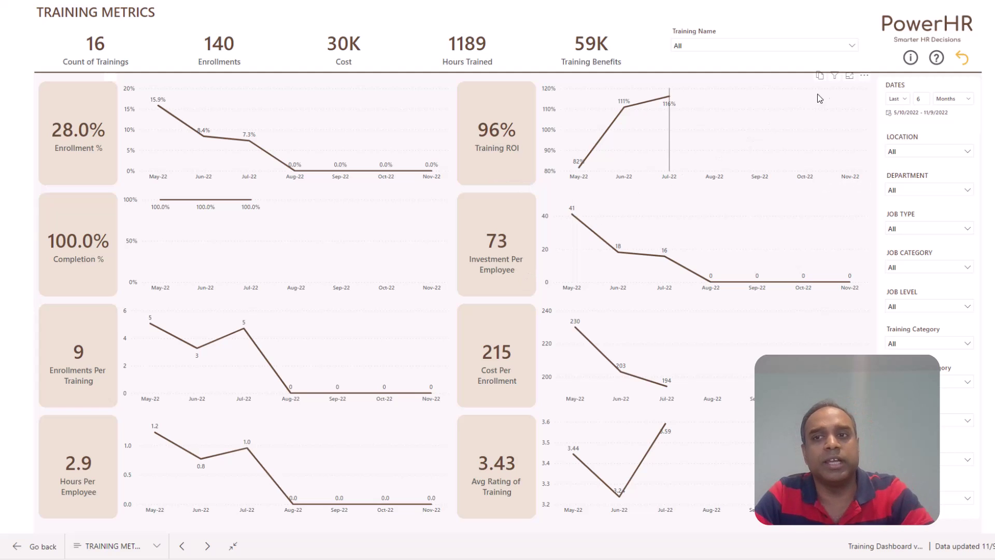
double_click(920, 99)
text(12)
key(Tab)
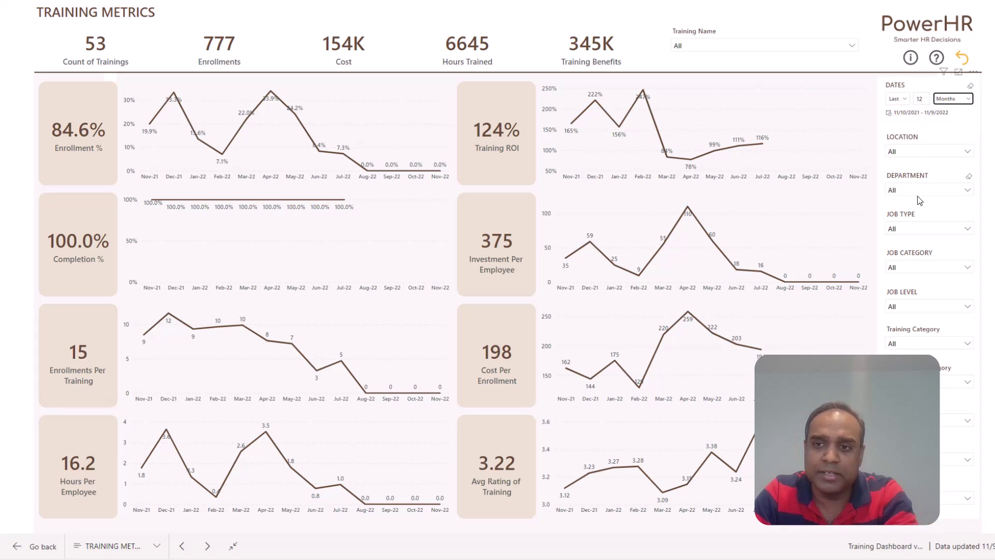
View the available training category and training source filter options in the Training Metrics report without selecting any
click(928, 340)
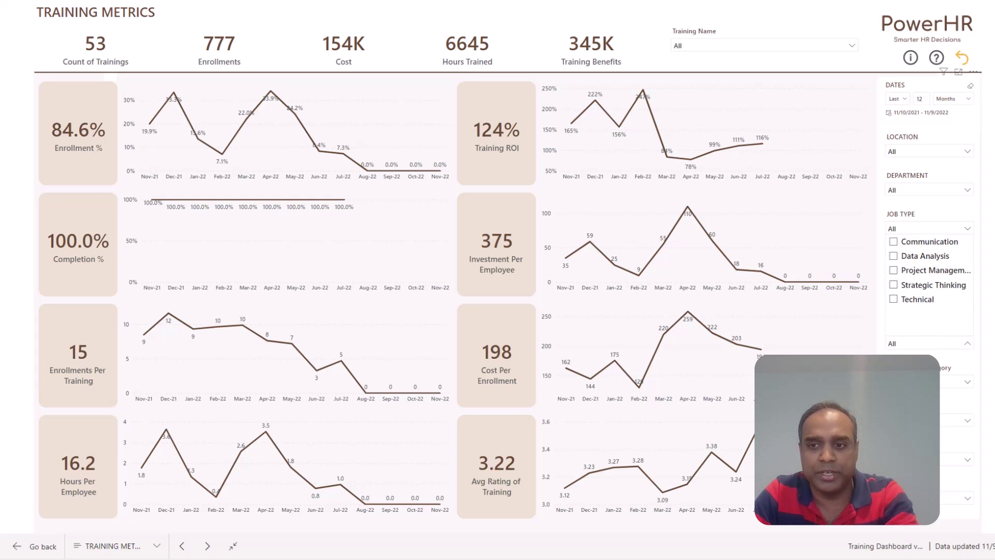
click(927, 420)
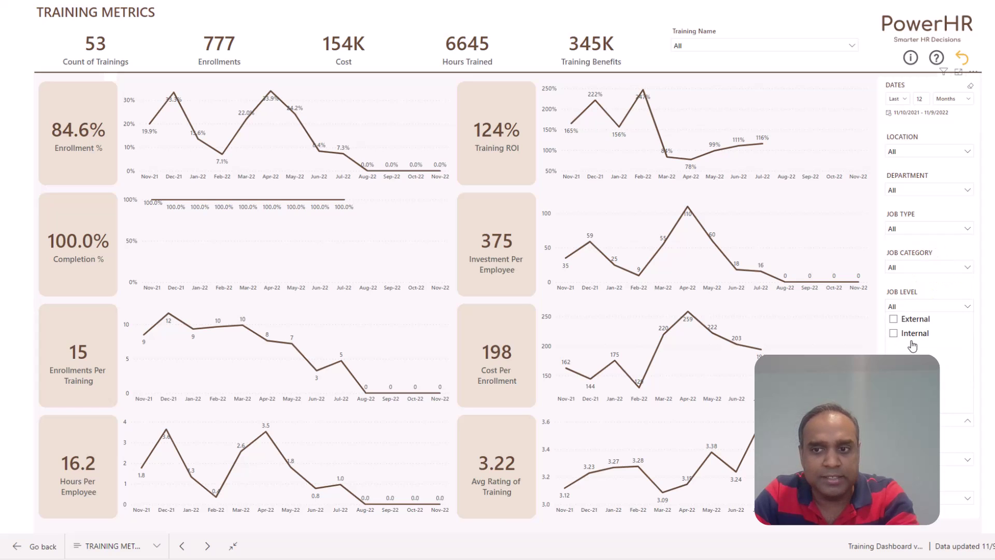
click(990, 393)
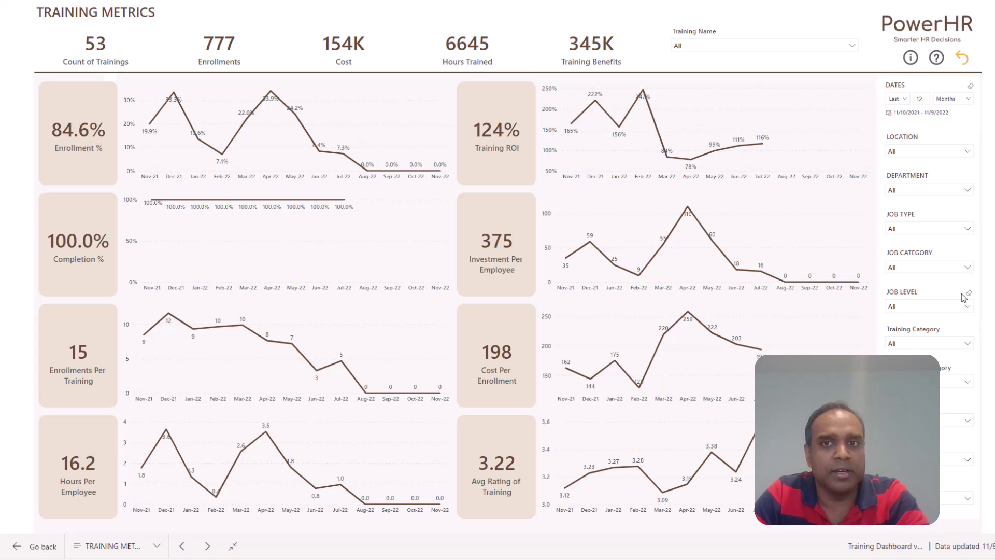
Return to the home page and open the Training by Departments report
click(965, 59)
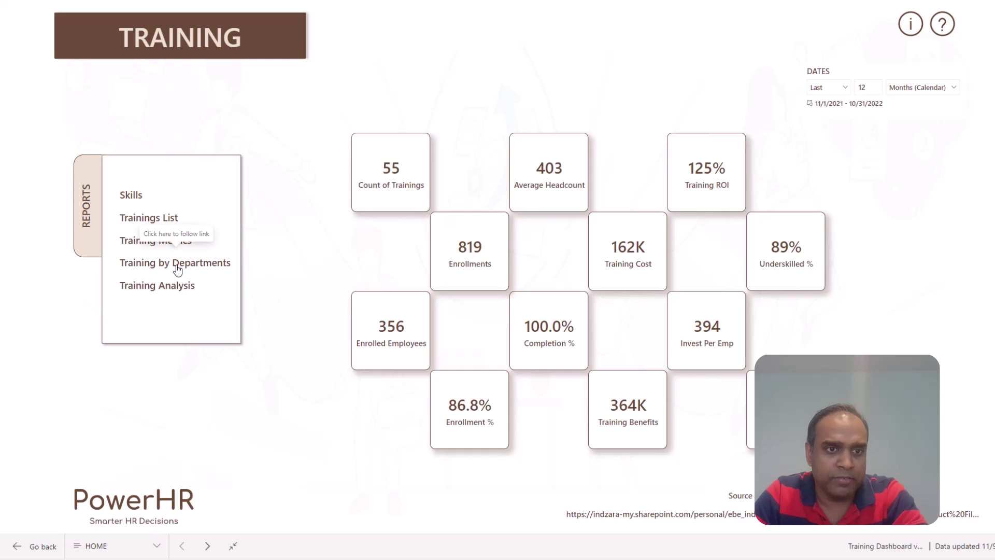
click(177, 264)
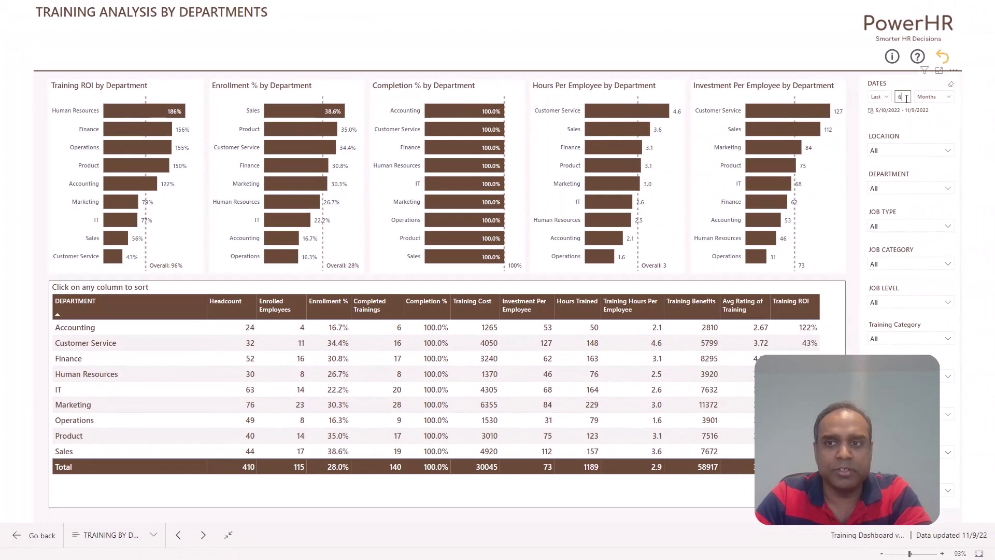
Set the date range of the Training by Departments report to the last 12 months
double_click(903, 98)
text(12)
key(Tab)
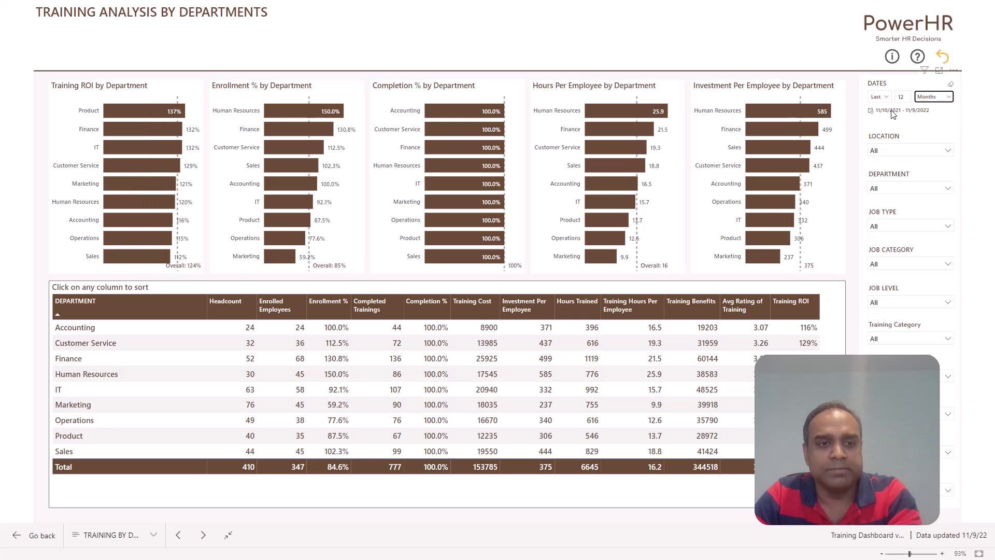
Open the Training Analysis report from the home page and examine its table by Trainer, Training Name, Training Source and Training Mode
click(943, 57)
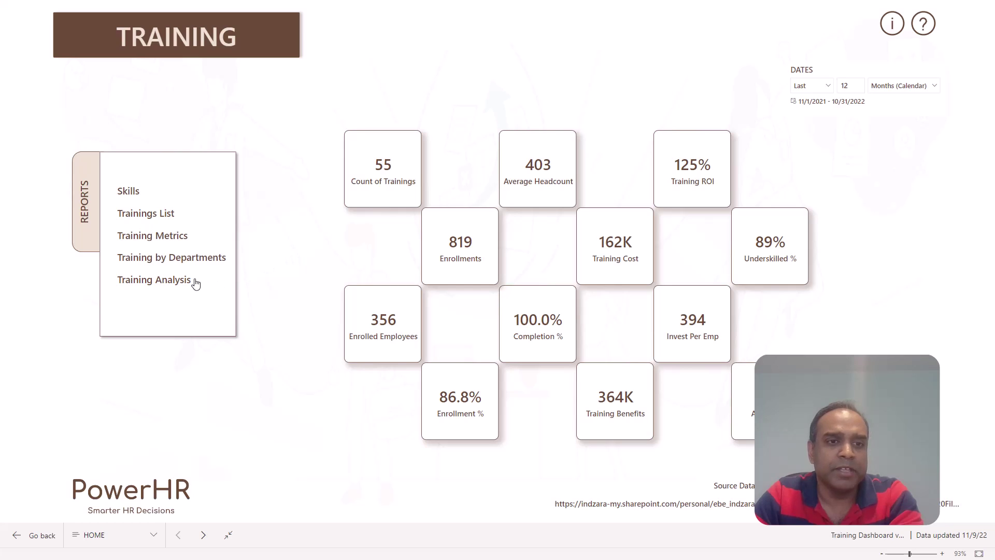
click(192, 284)
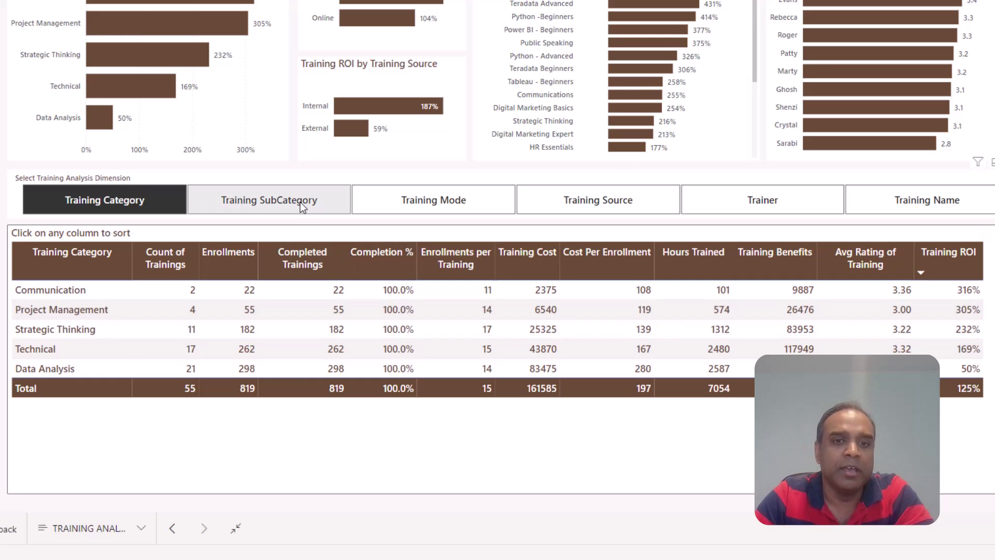
click(690, 204)
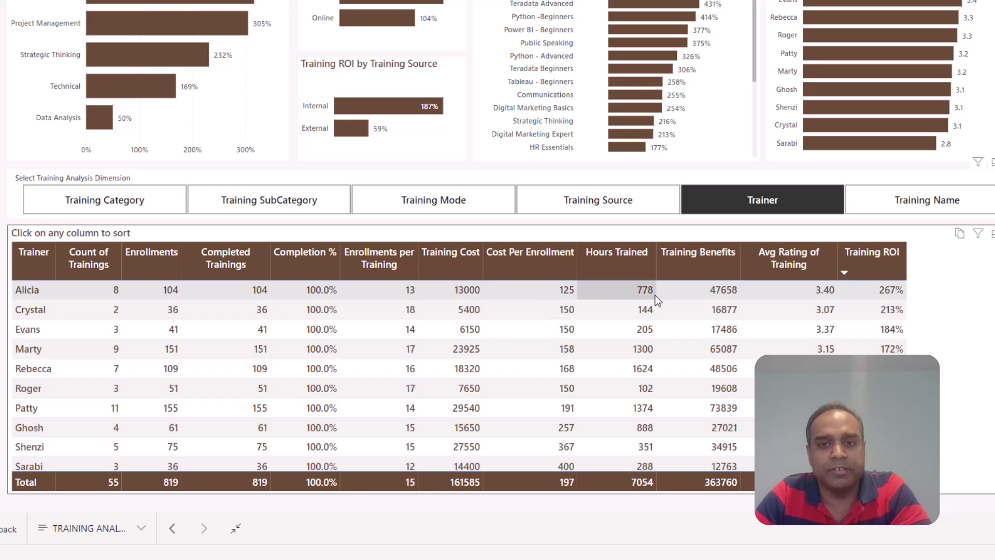
click(867, 207)
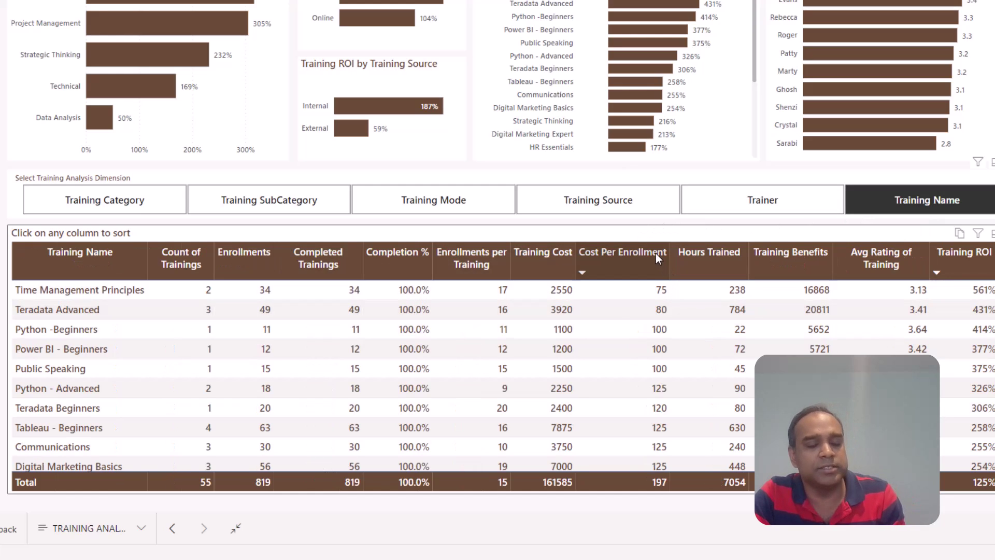
click(631, 205)
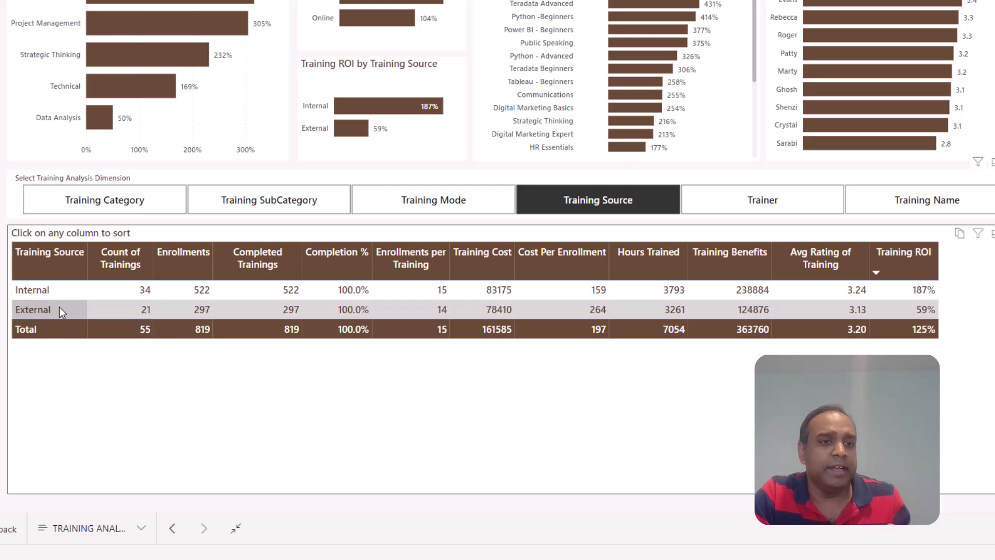
click(406, 202)
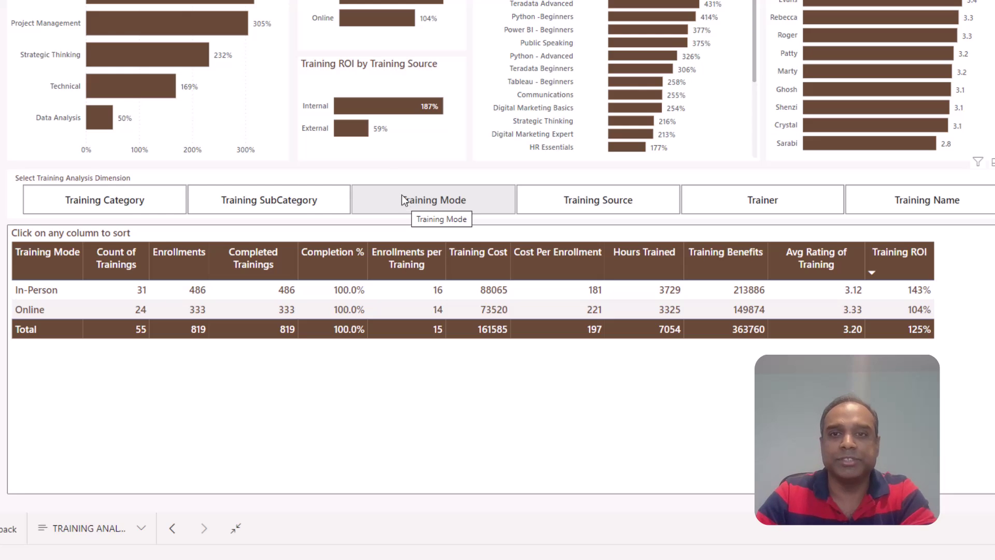
click(405, 200)
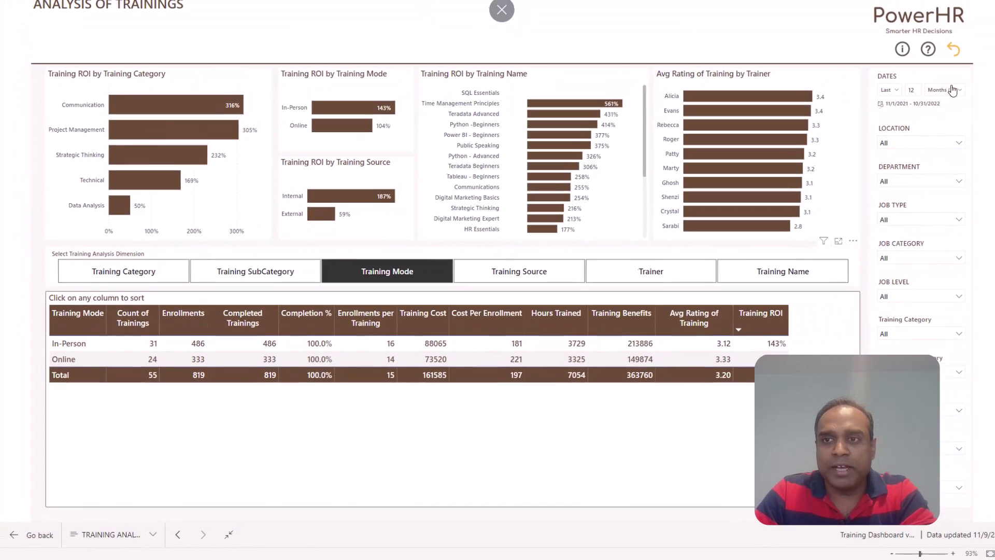
click(941, 100)
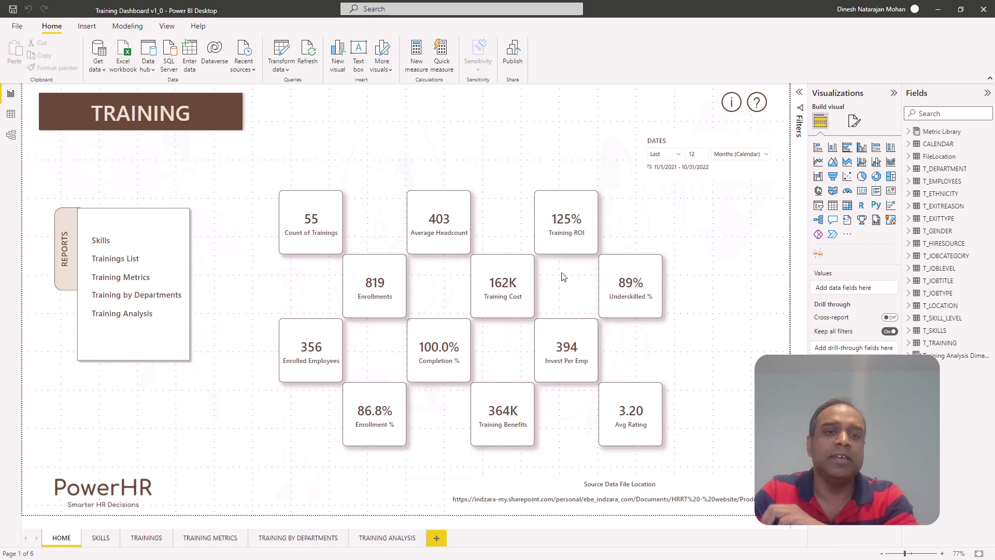
Look through the report pages from Skills to Training by Departments in the editing view, and return to the Home page
click(141, 543)
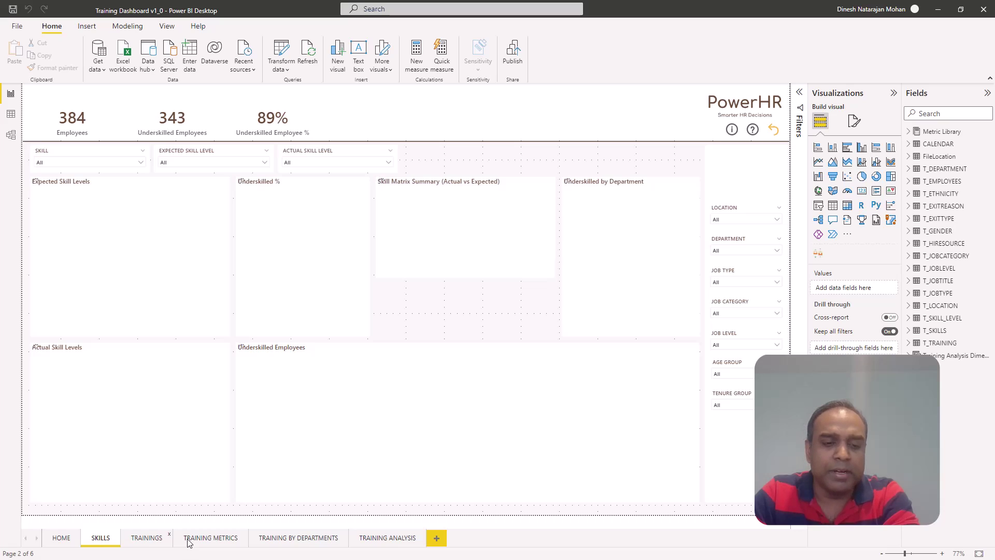
click(260, 544)
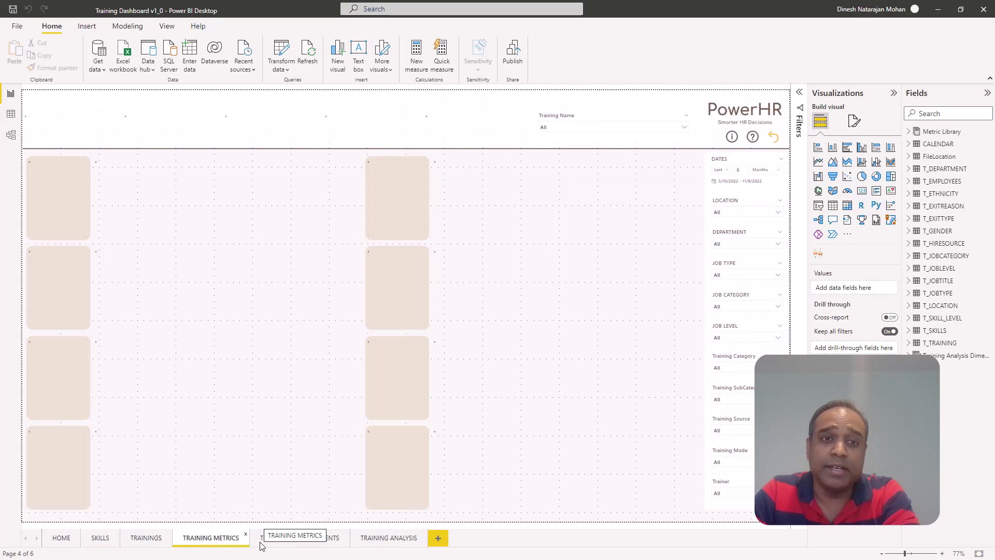
click(261, 541)
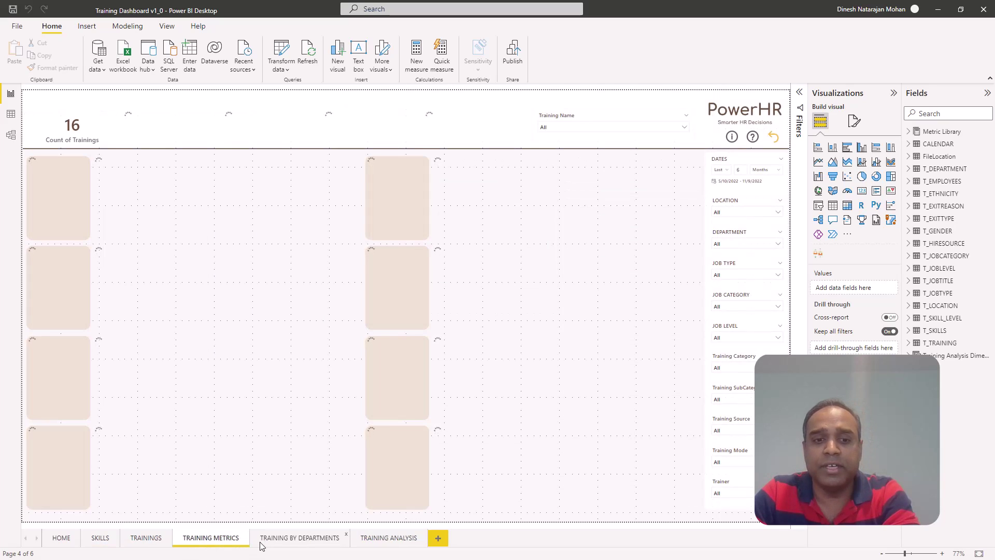
click(371, 545)
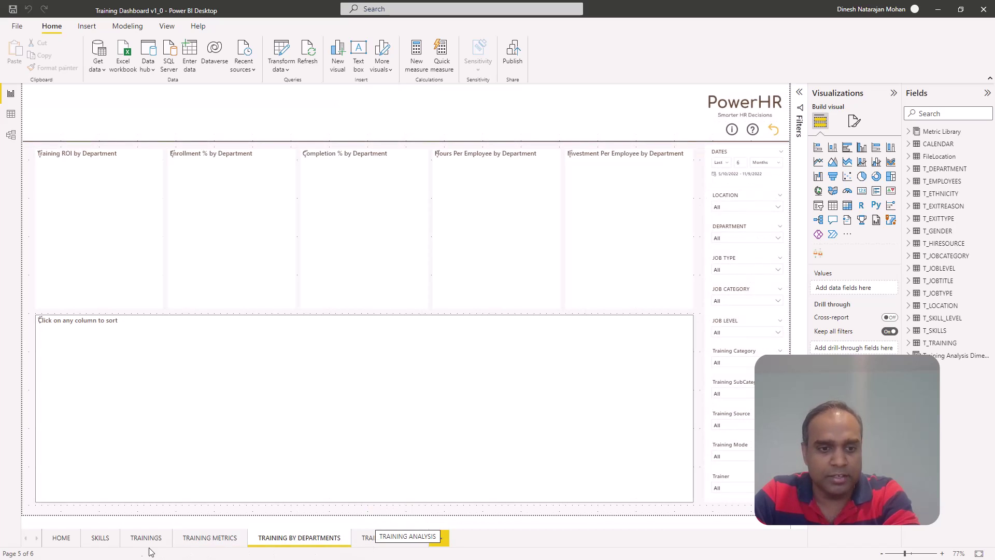
click(61, 538)
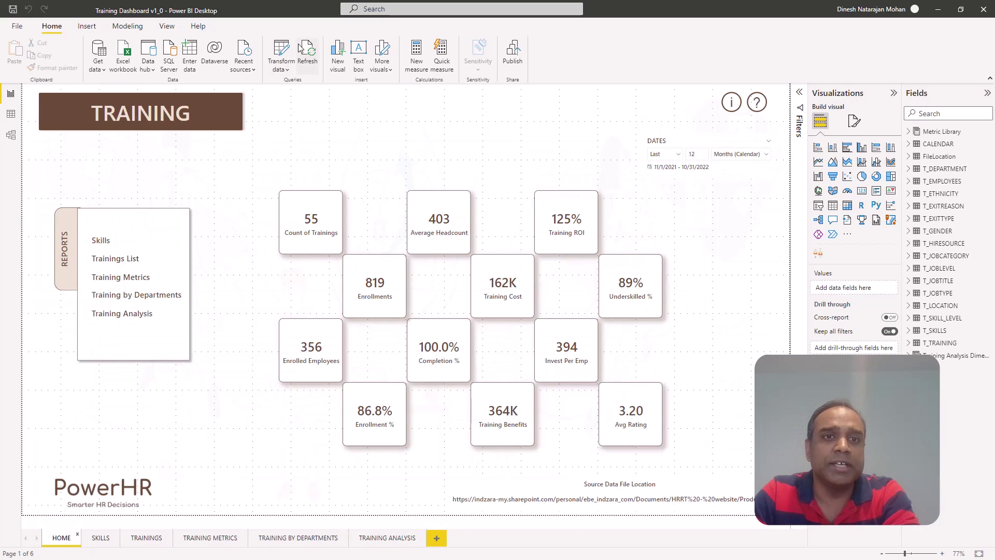